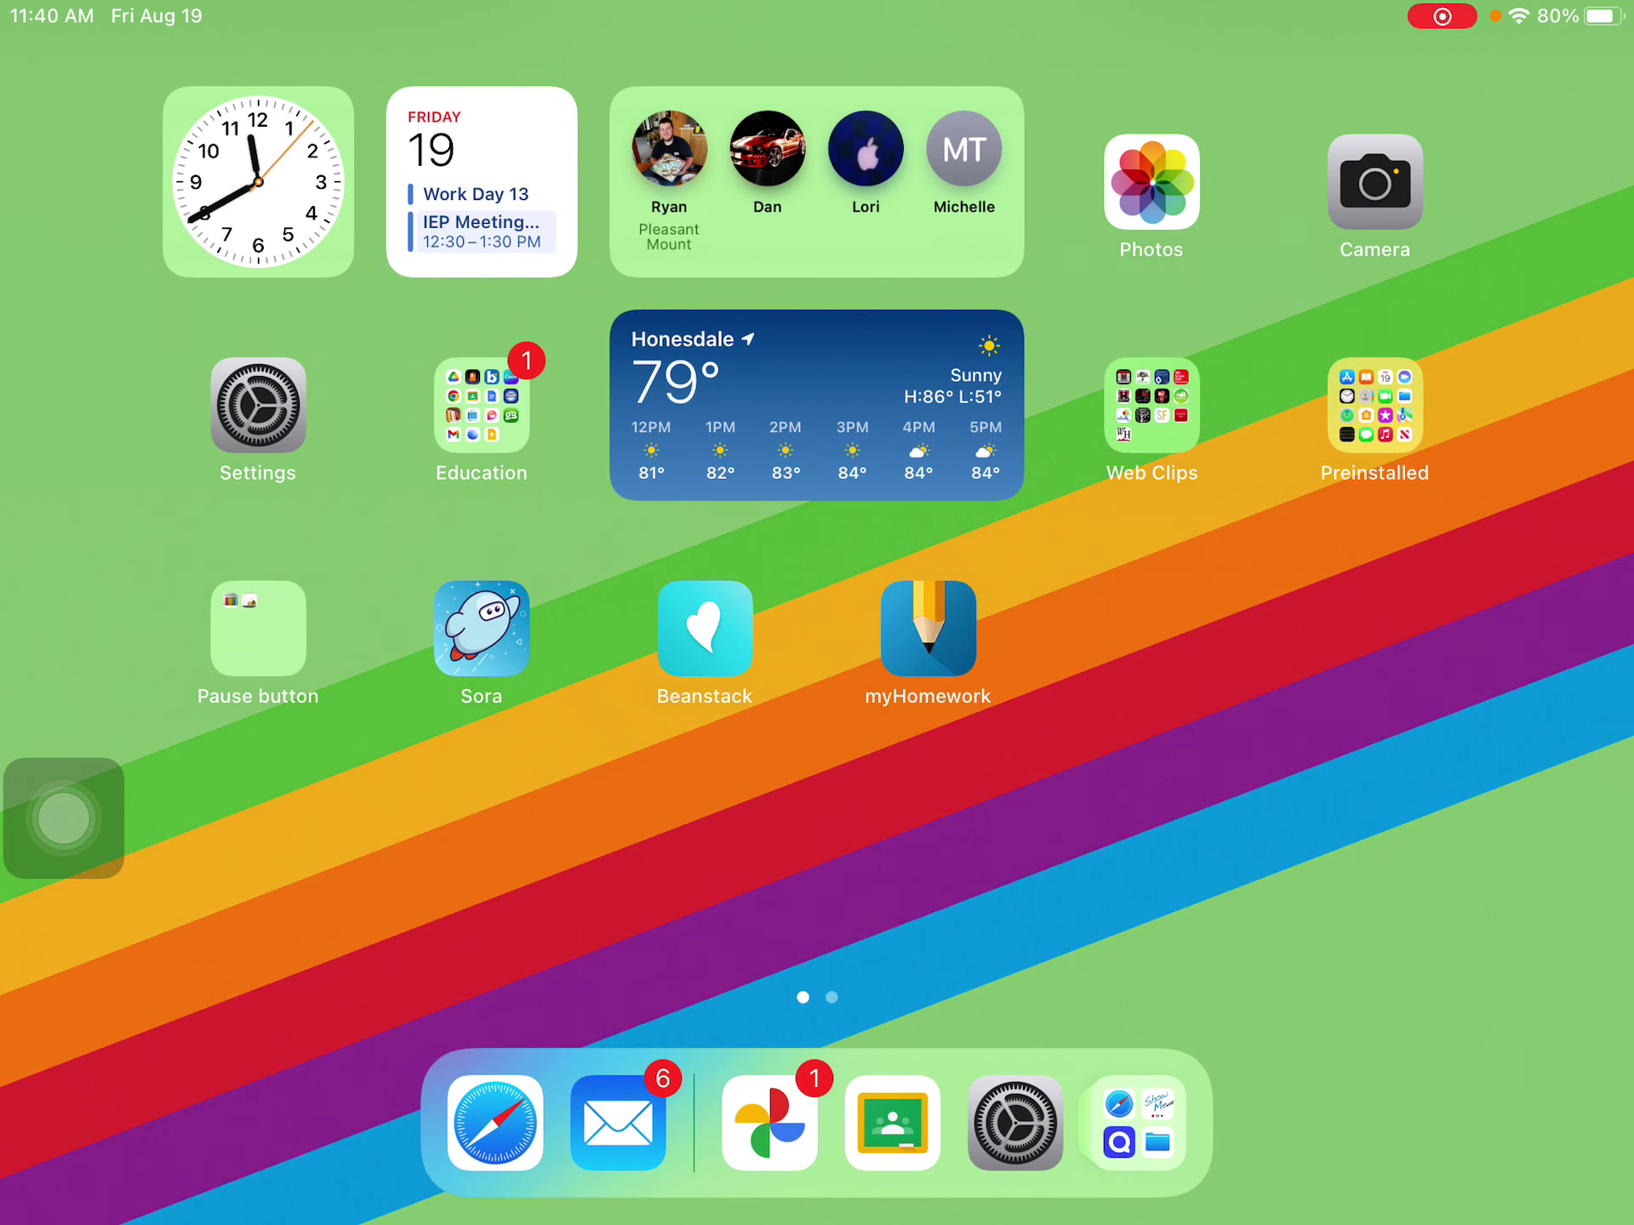
Step: Search Spotlight for 'self service' and launch the Self Service app
{"action": "left_click_drag", "start_coordinate": [817, 536], "coordinate": [817, 792]}
{"action": "type", "text": "self"}
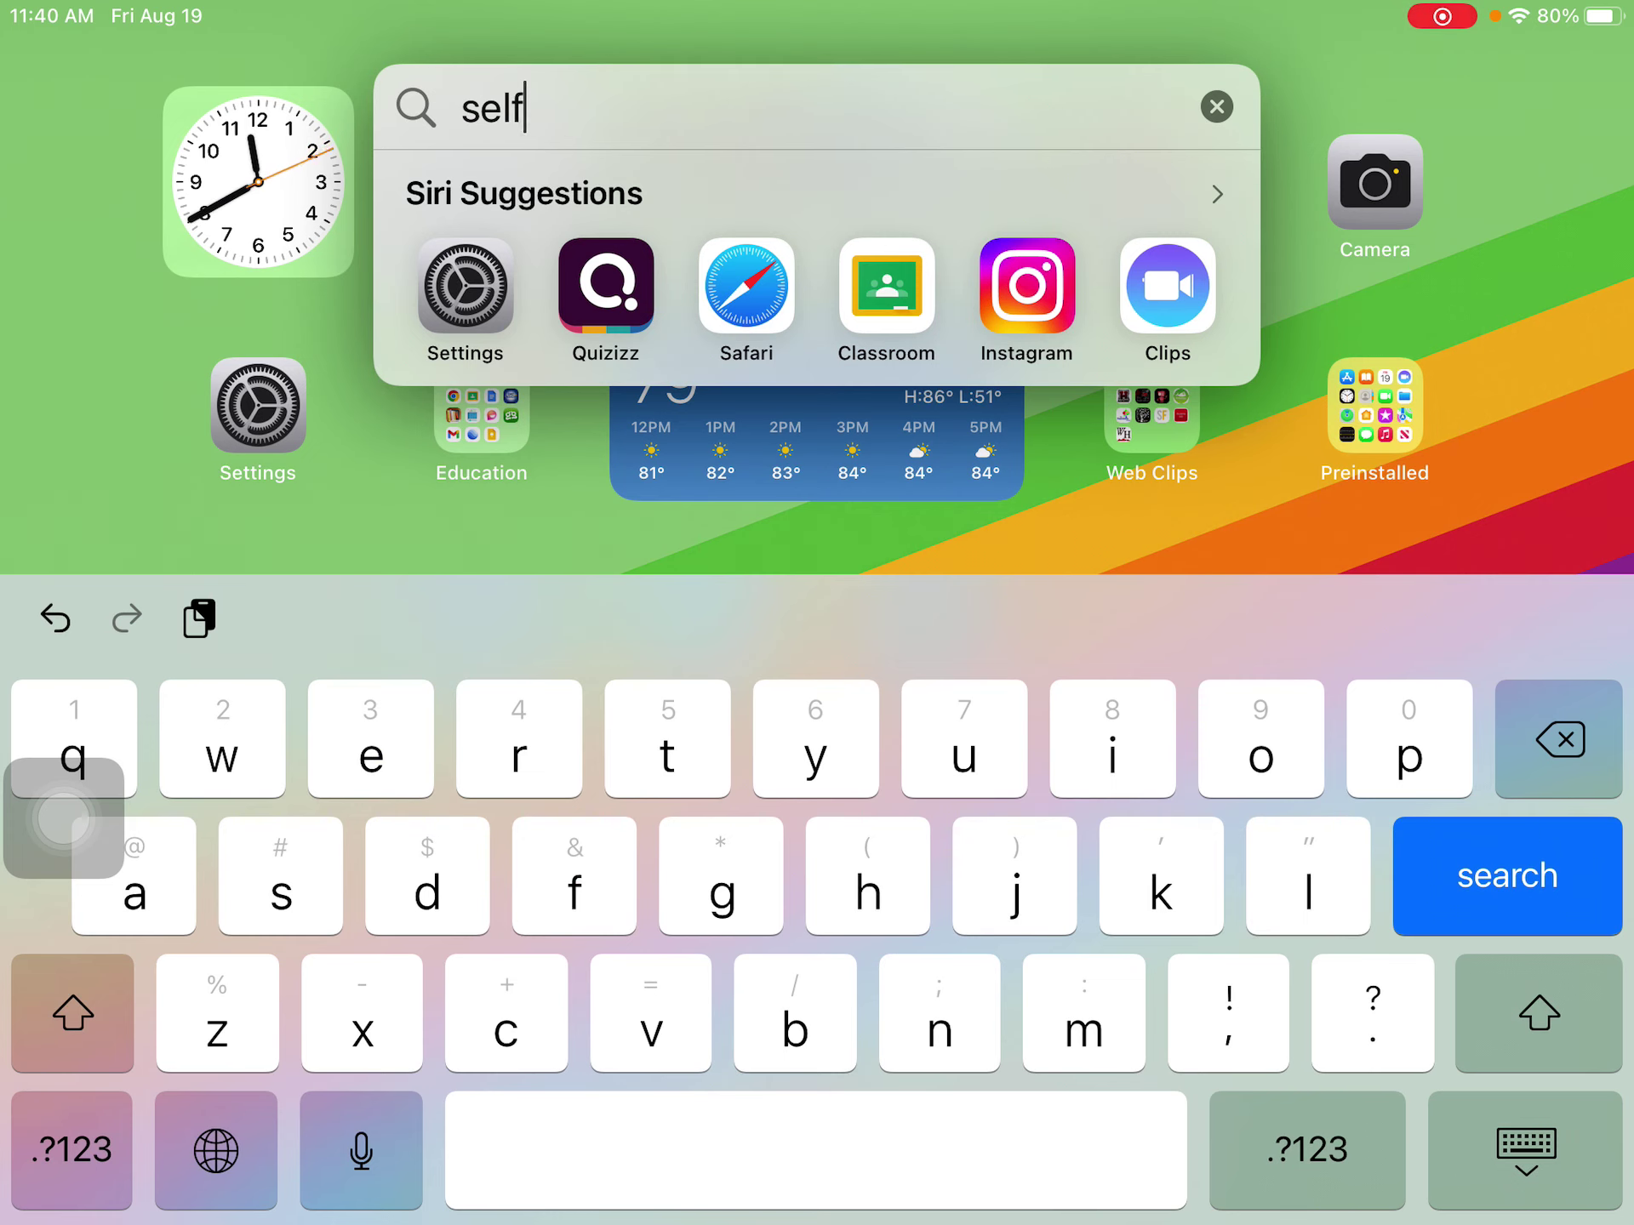
{"action": "type", "text": " serv"}
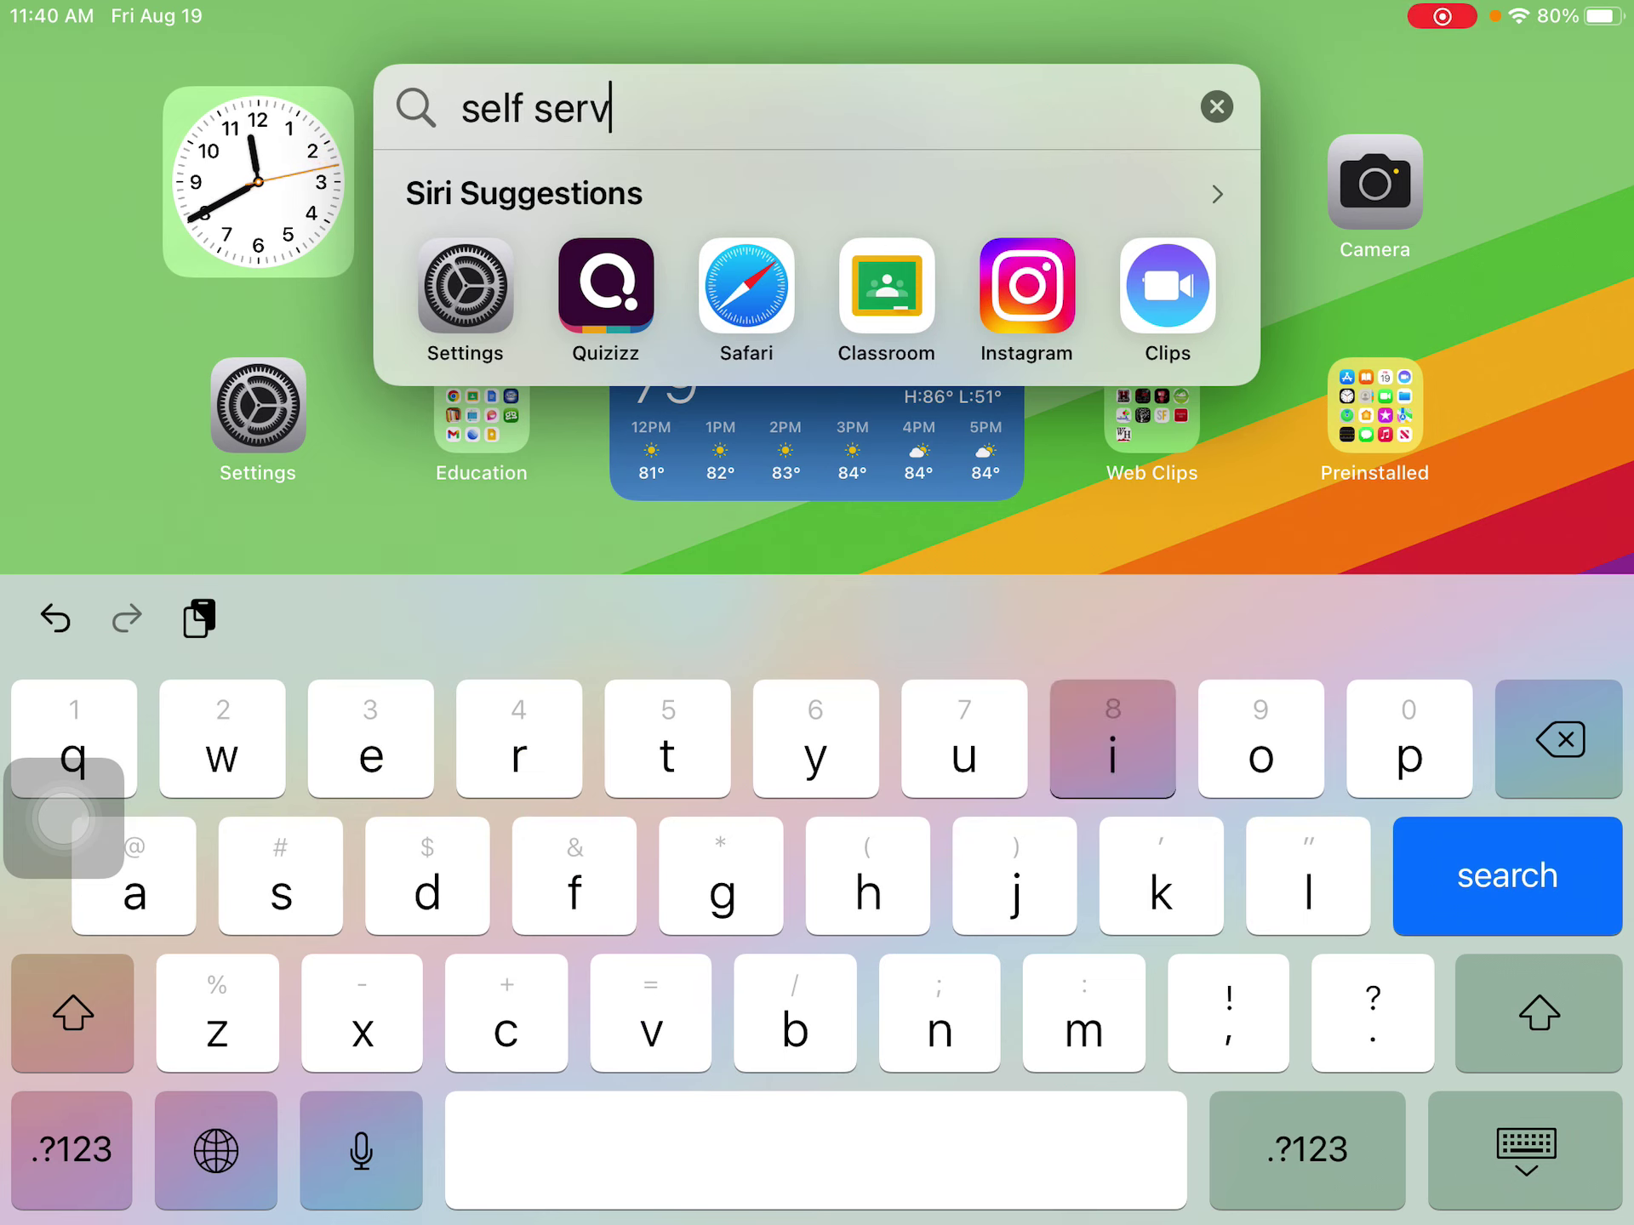
{"action": "type", "text": "ice"}
{"action": "key", "text": "Return"}
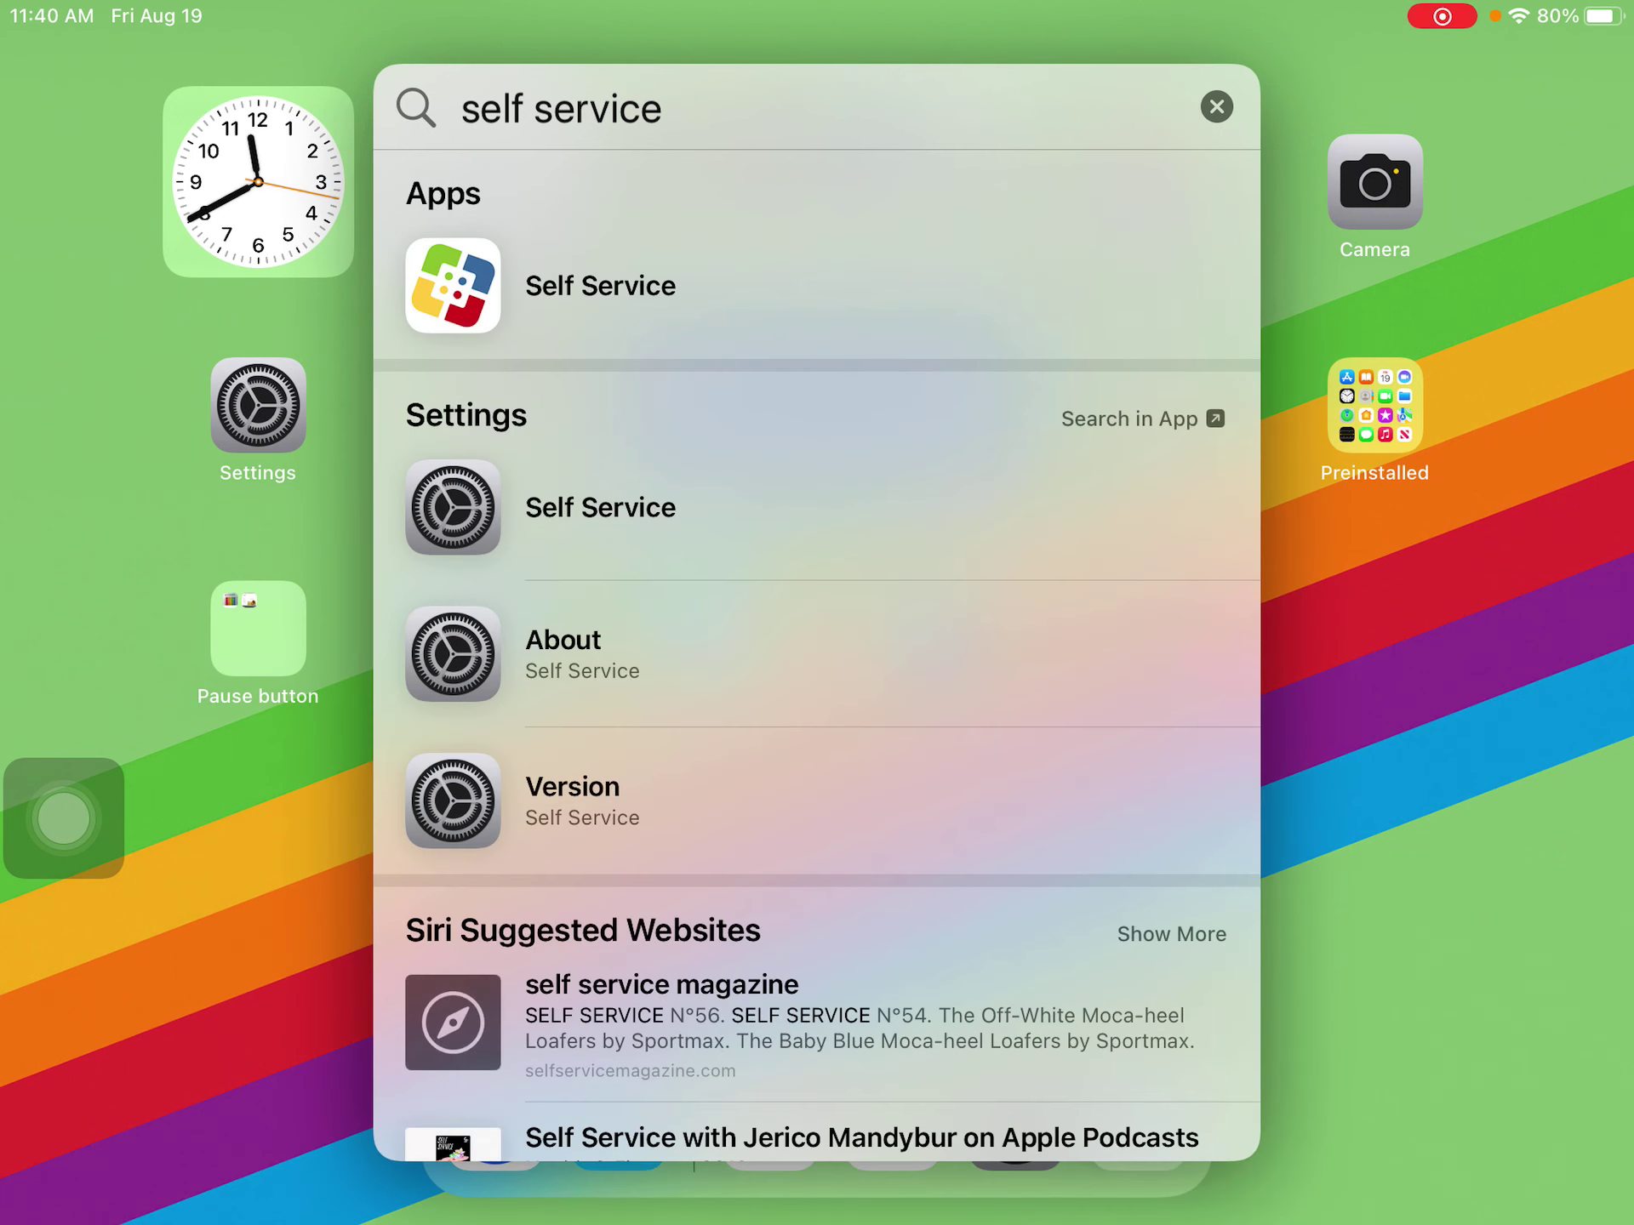
{"action": "left_click", "coordinate": [452, 284]}
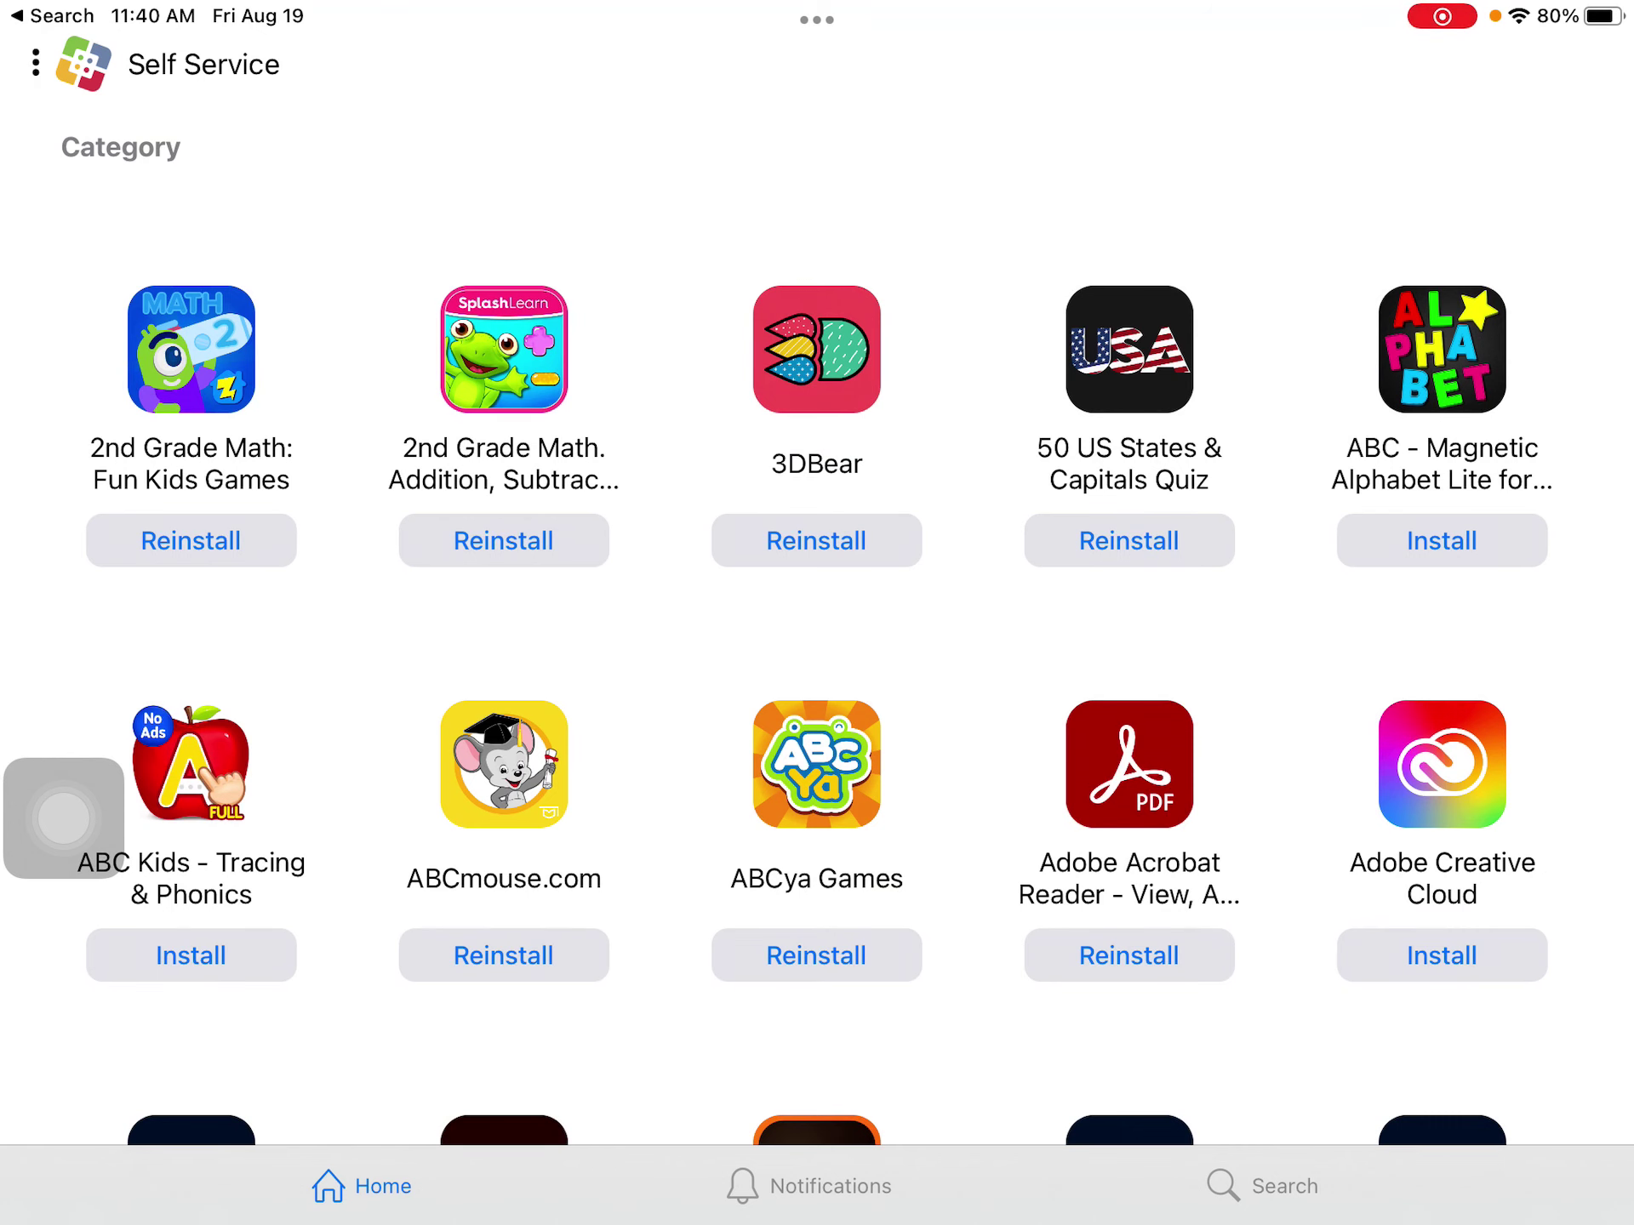
Step: Search the Self Service catalog for 'Showme', then return to the Home Screen
{"action": "left_click", "coordinate": [1261, 1187]}
{"action": "type", "text": "Sh"}
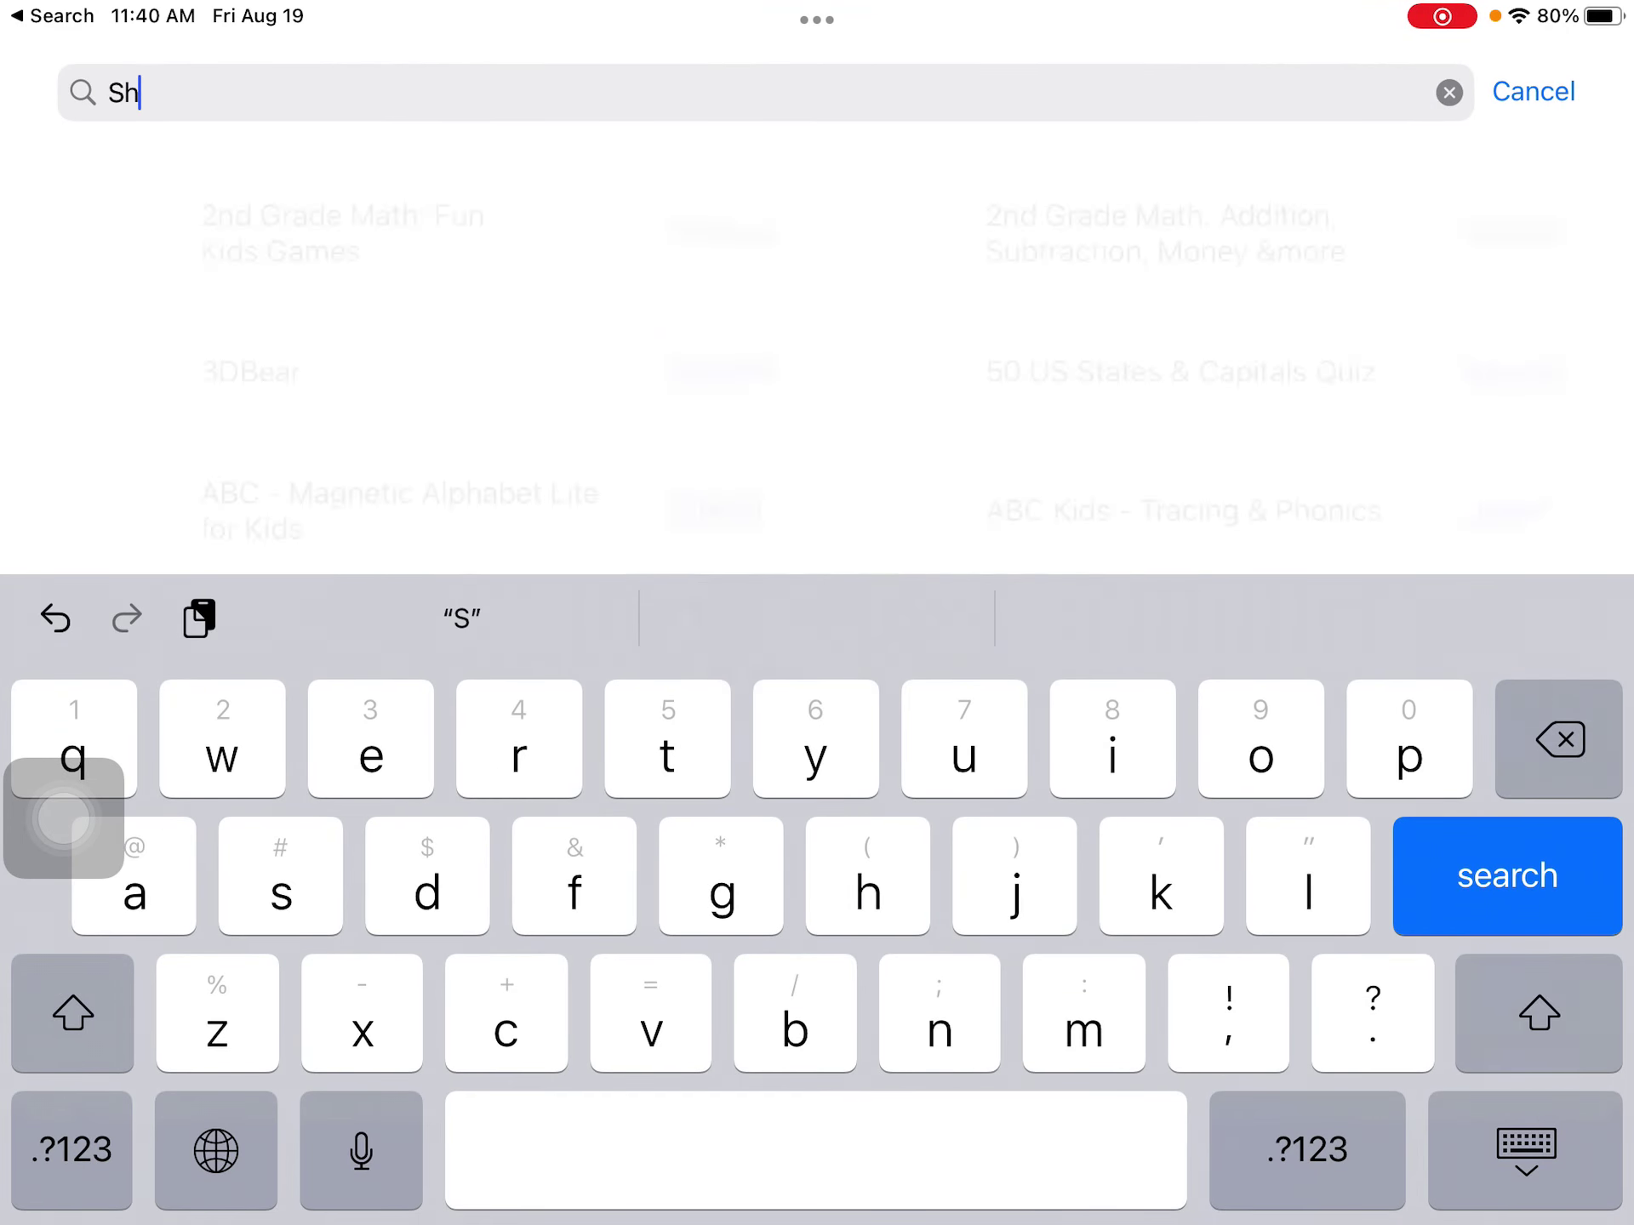
{"action": "type", "text": "ow"}
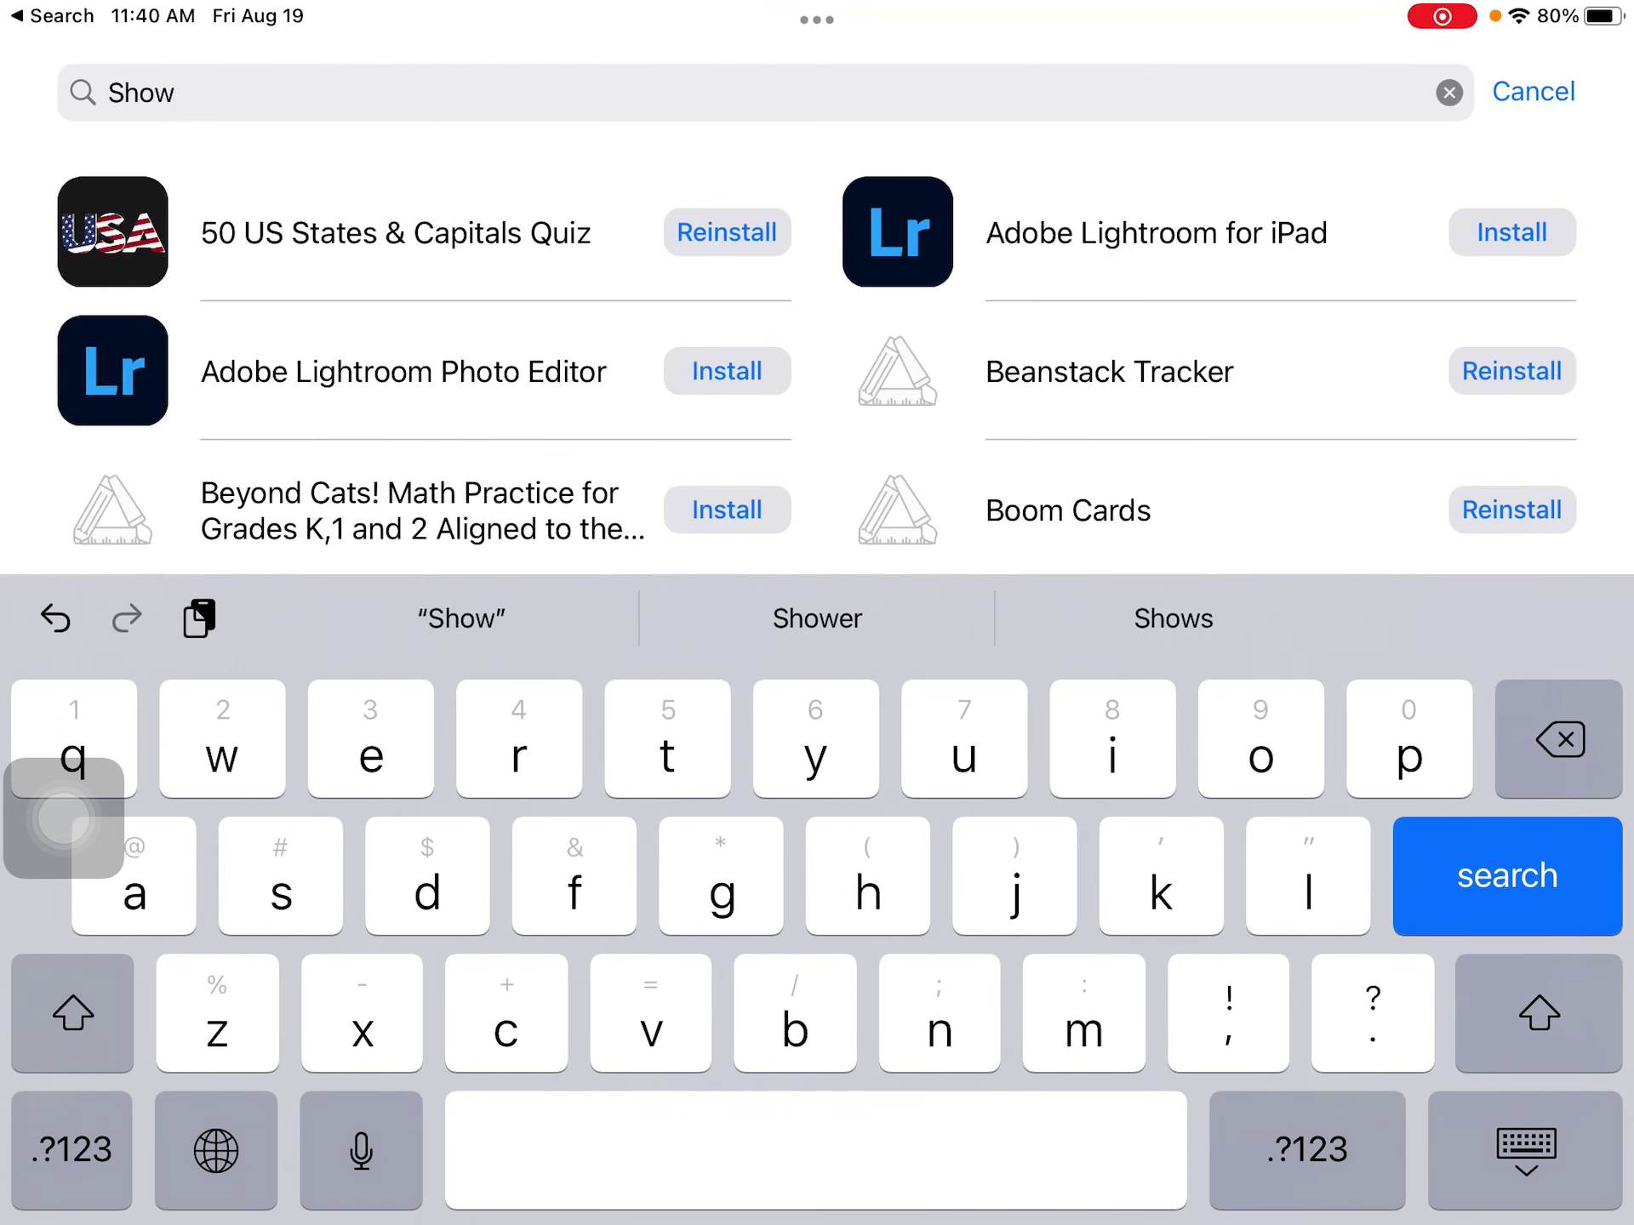
{"action": "type", "text": "me"}
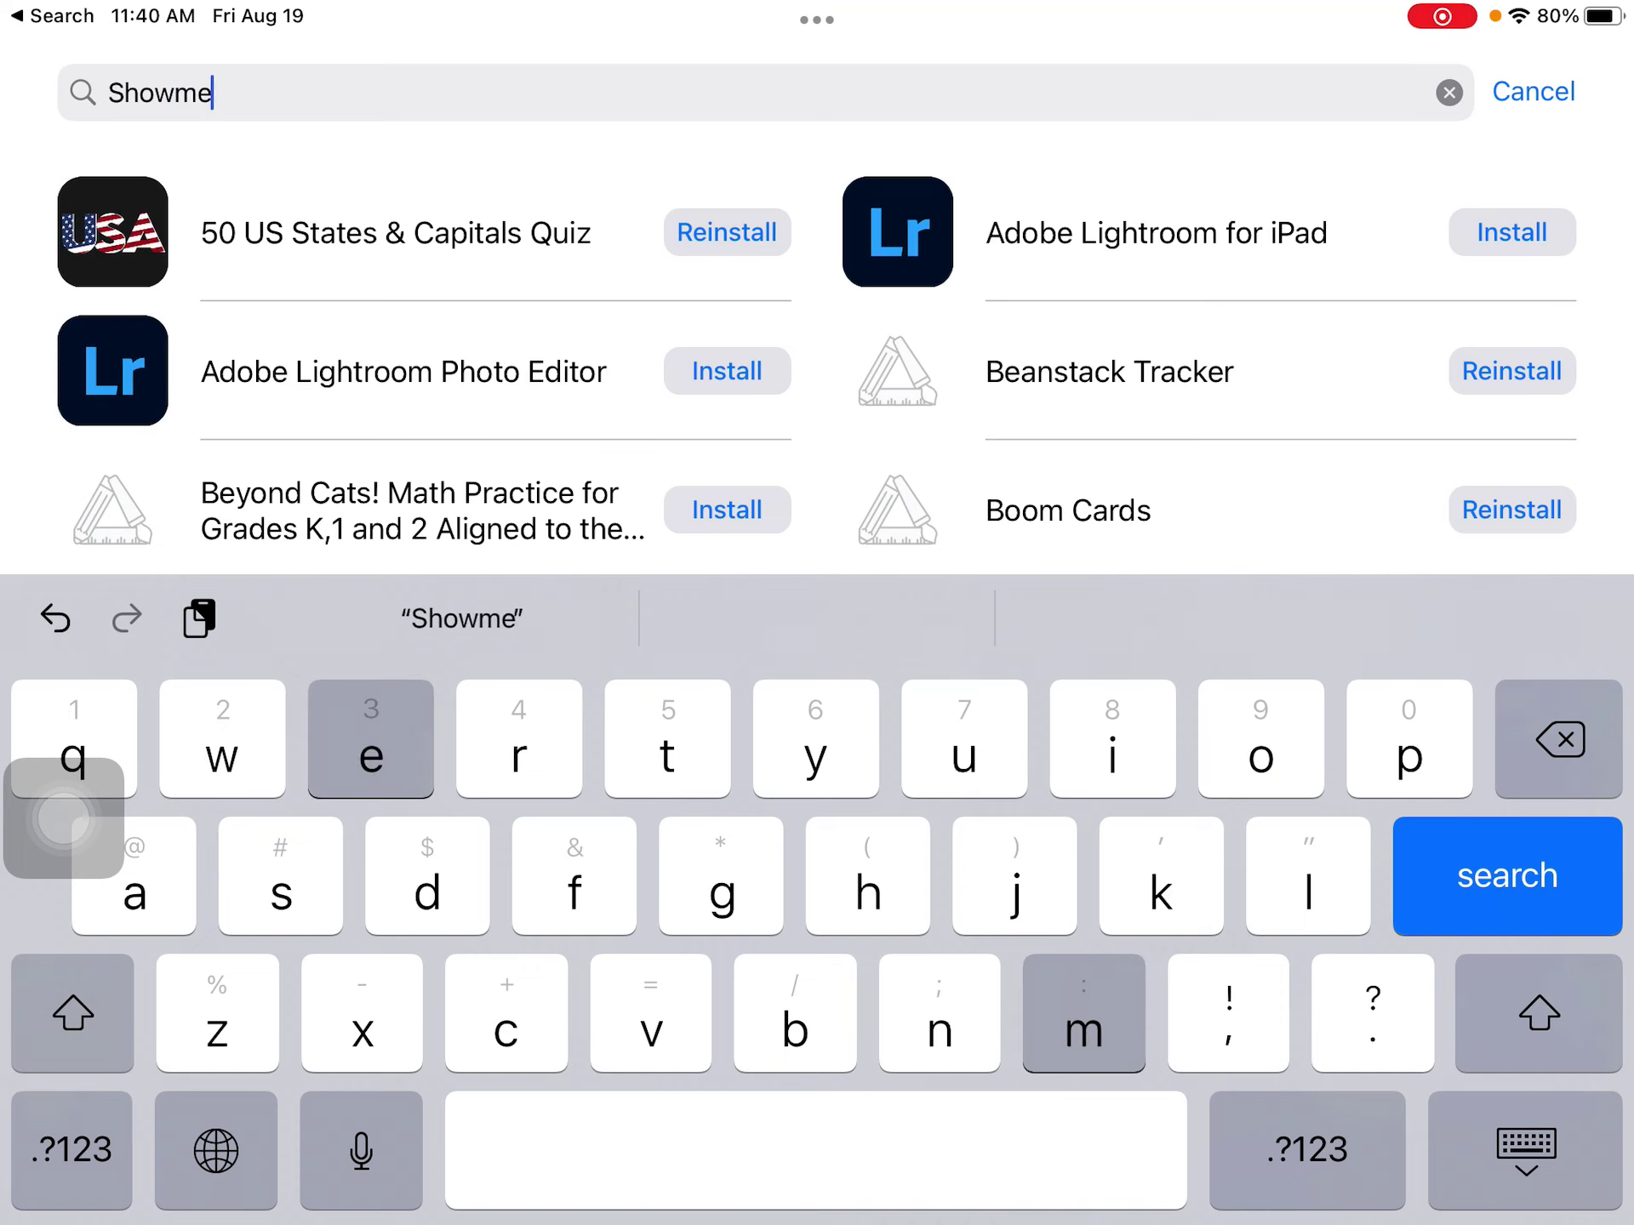
{"action": "key", "text": "Return"}
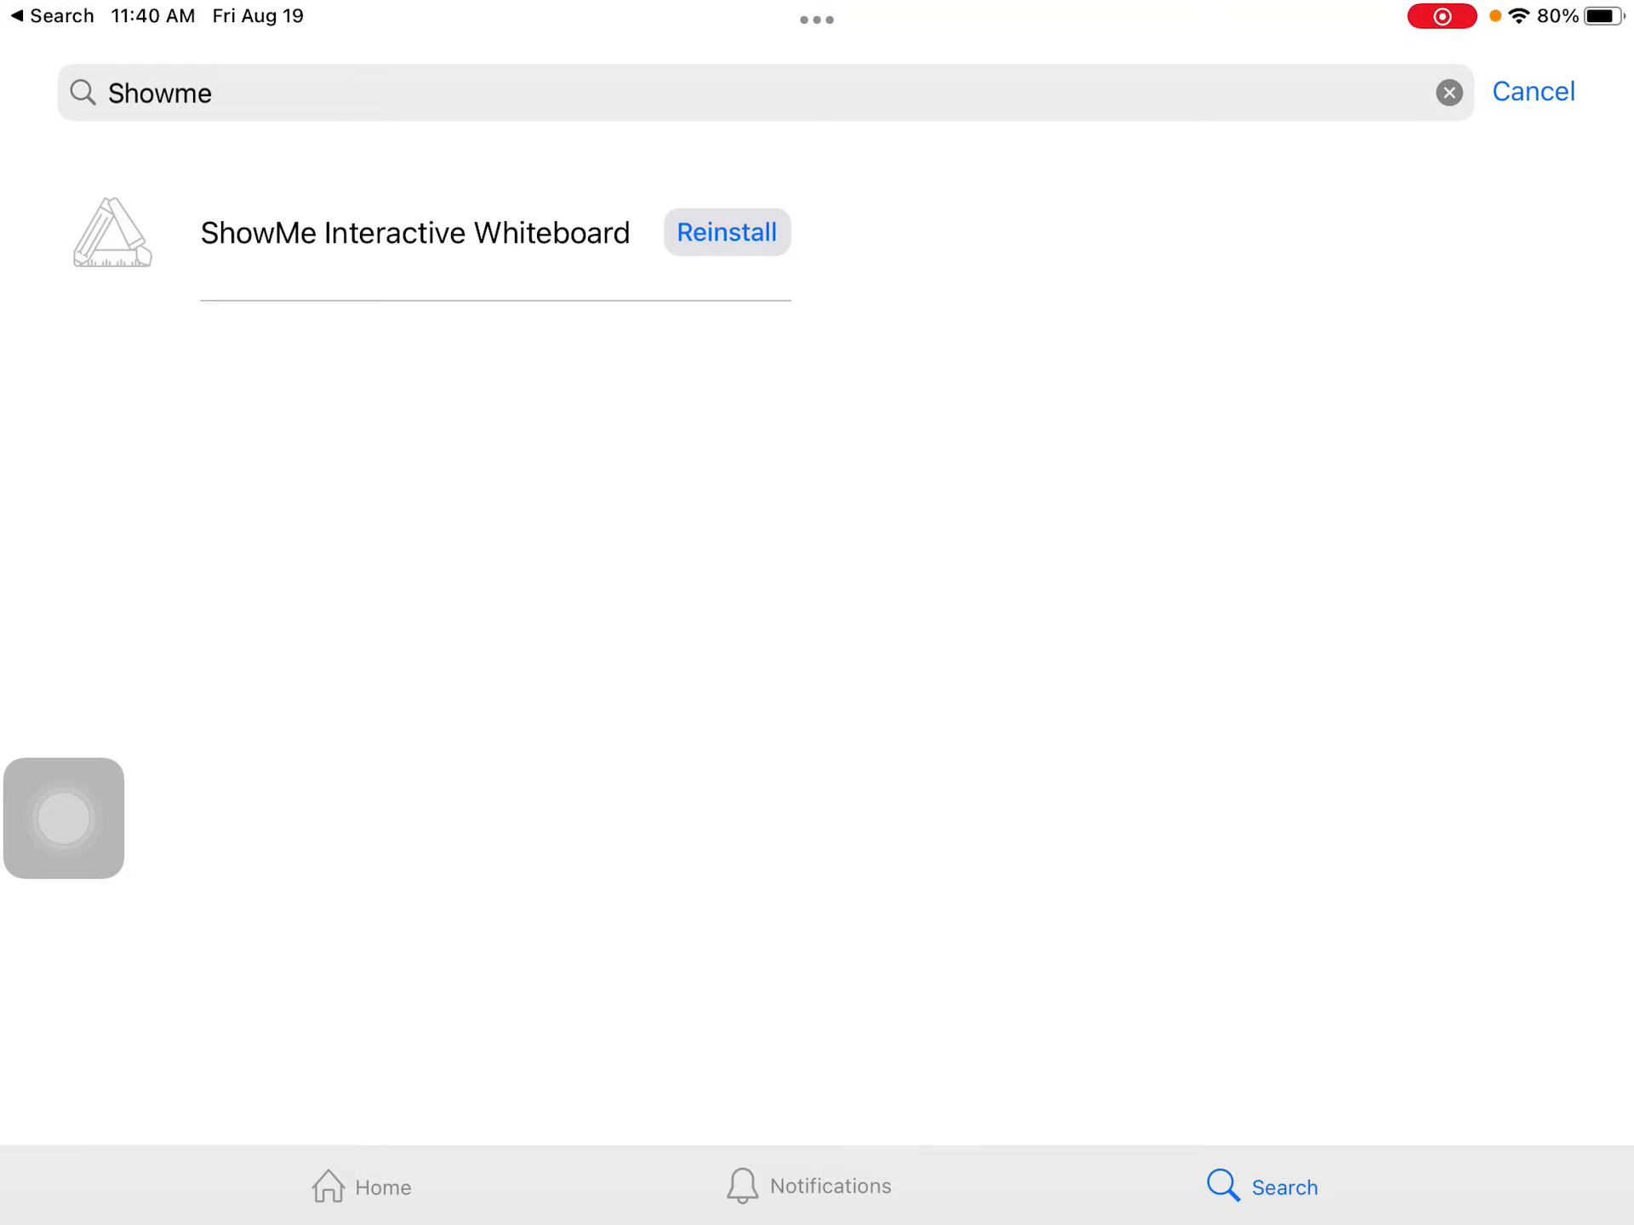
{"action": "key", "text": "super+h"}
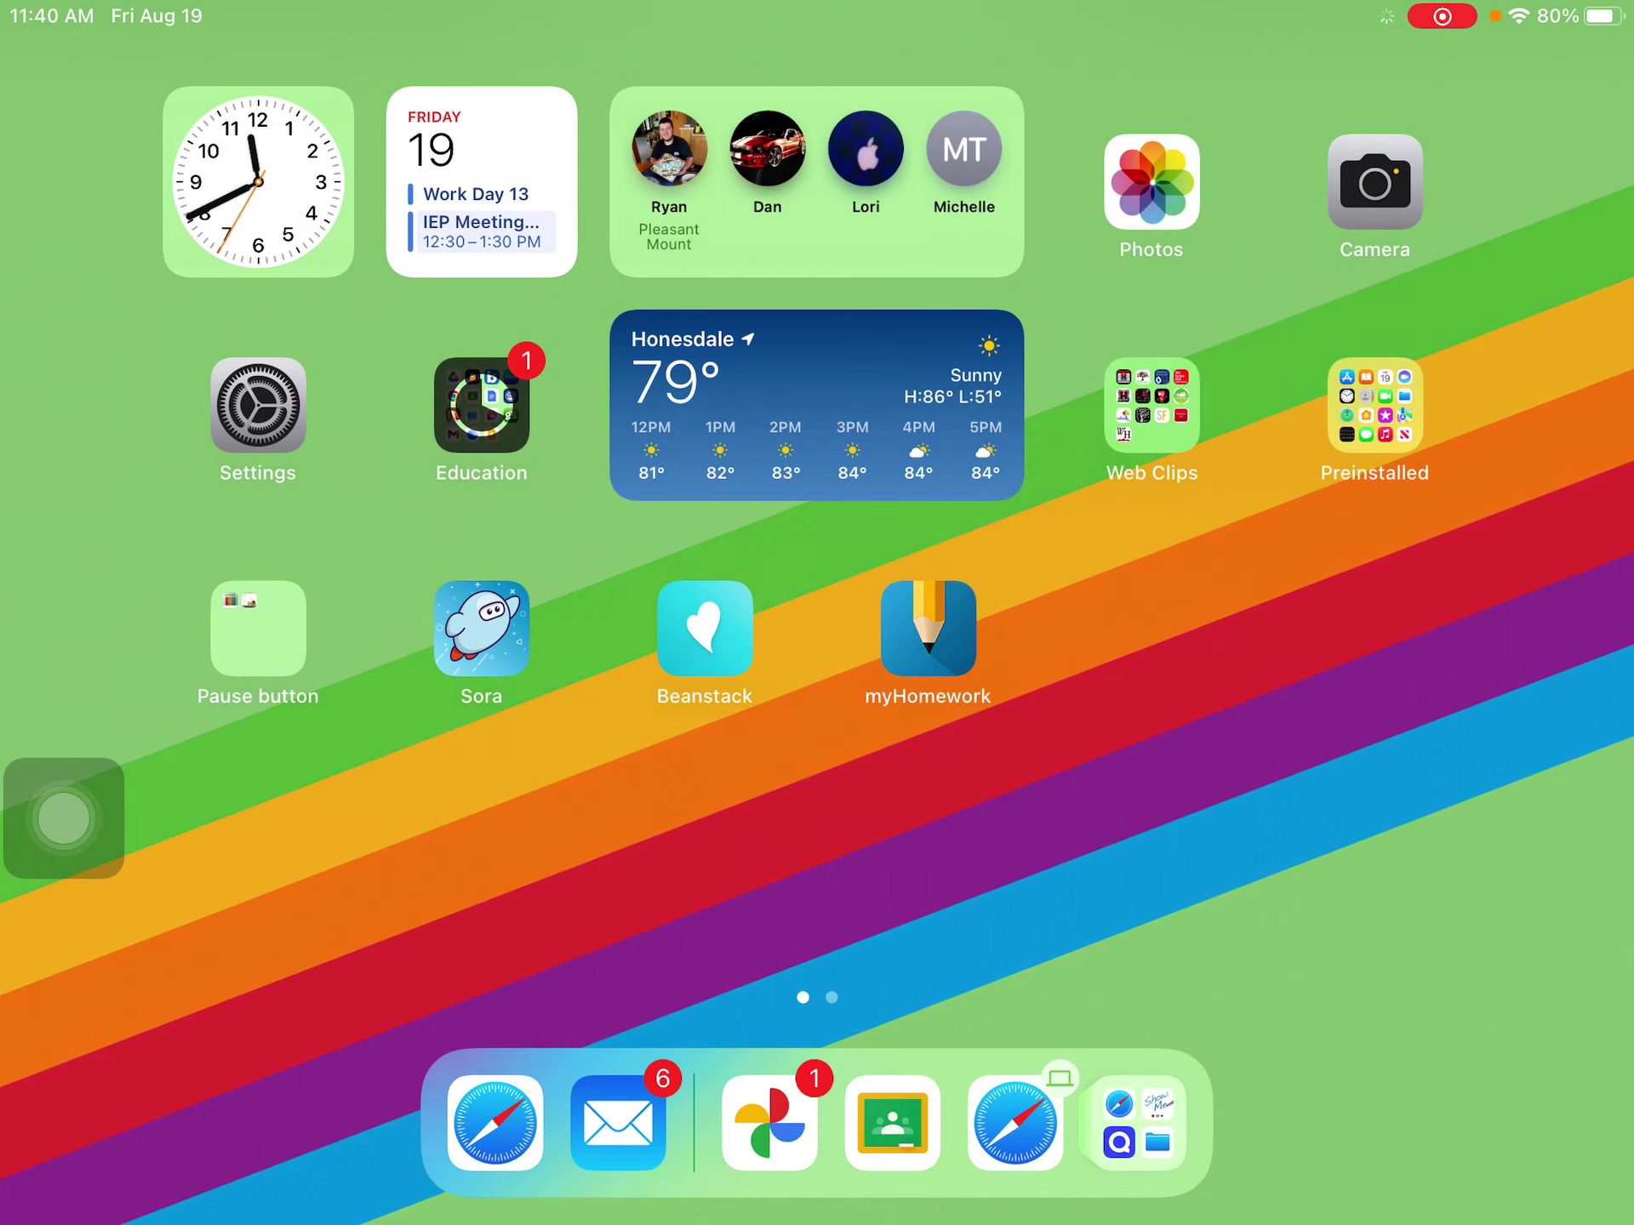
Step: Bring up Spotlight search again to look for the ShowMe app
{"action": "key", "text": "super+space"}
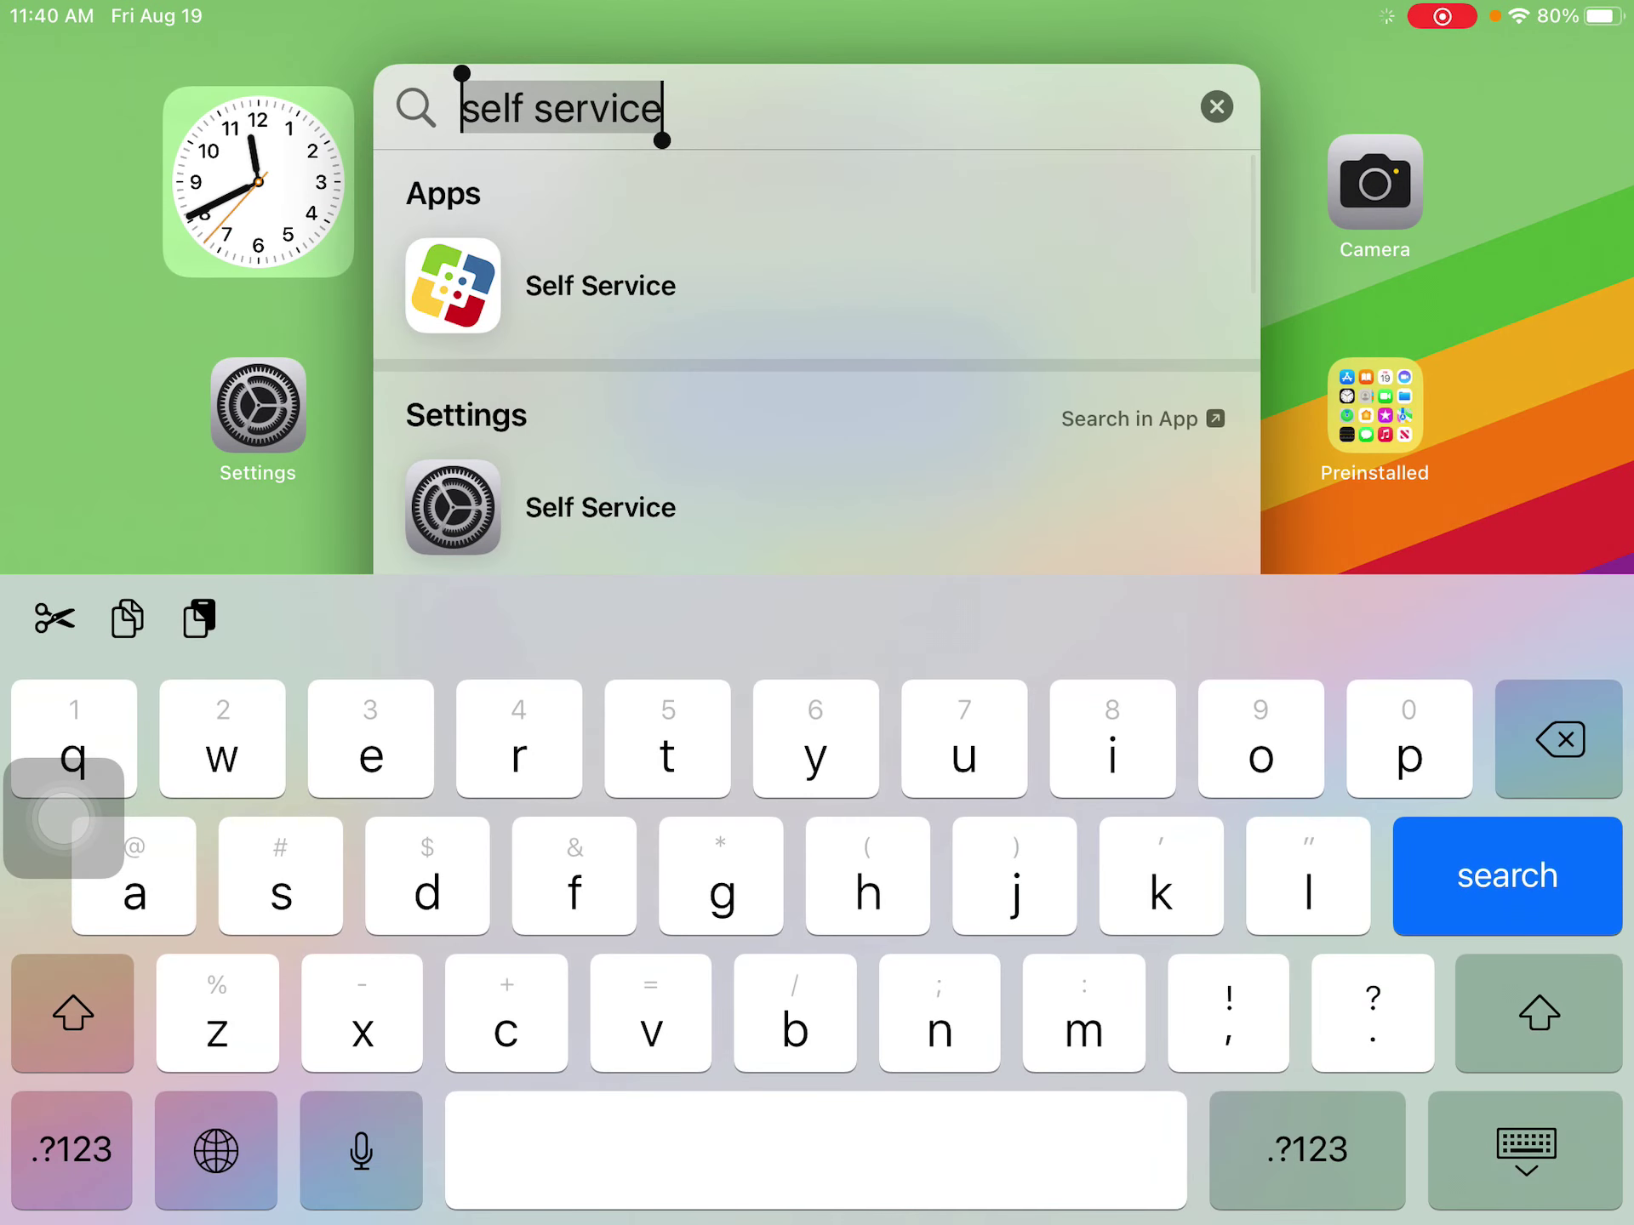
{"action": "type", "text": "showme"}
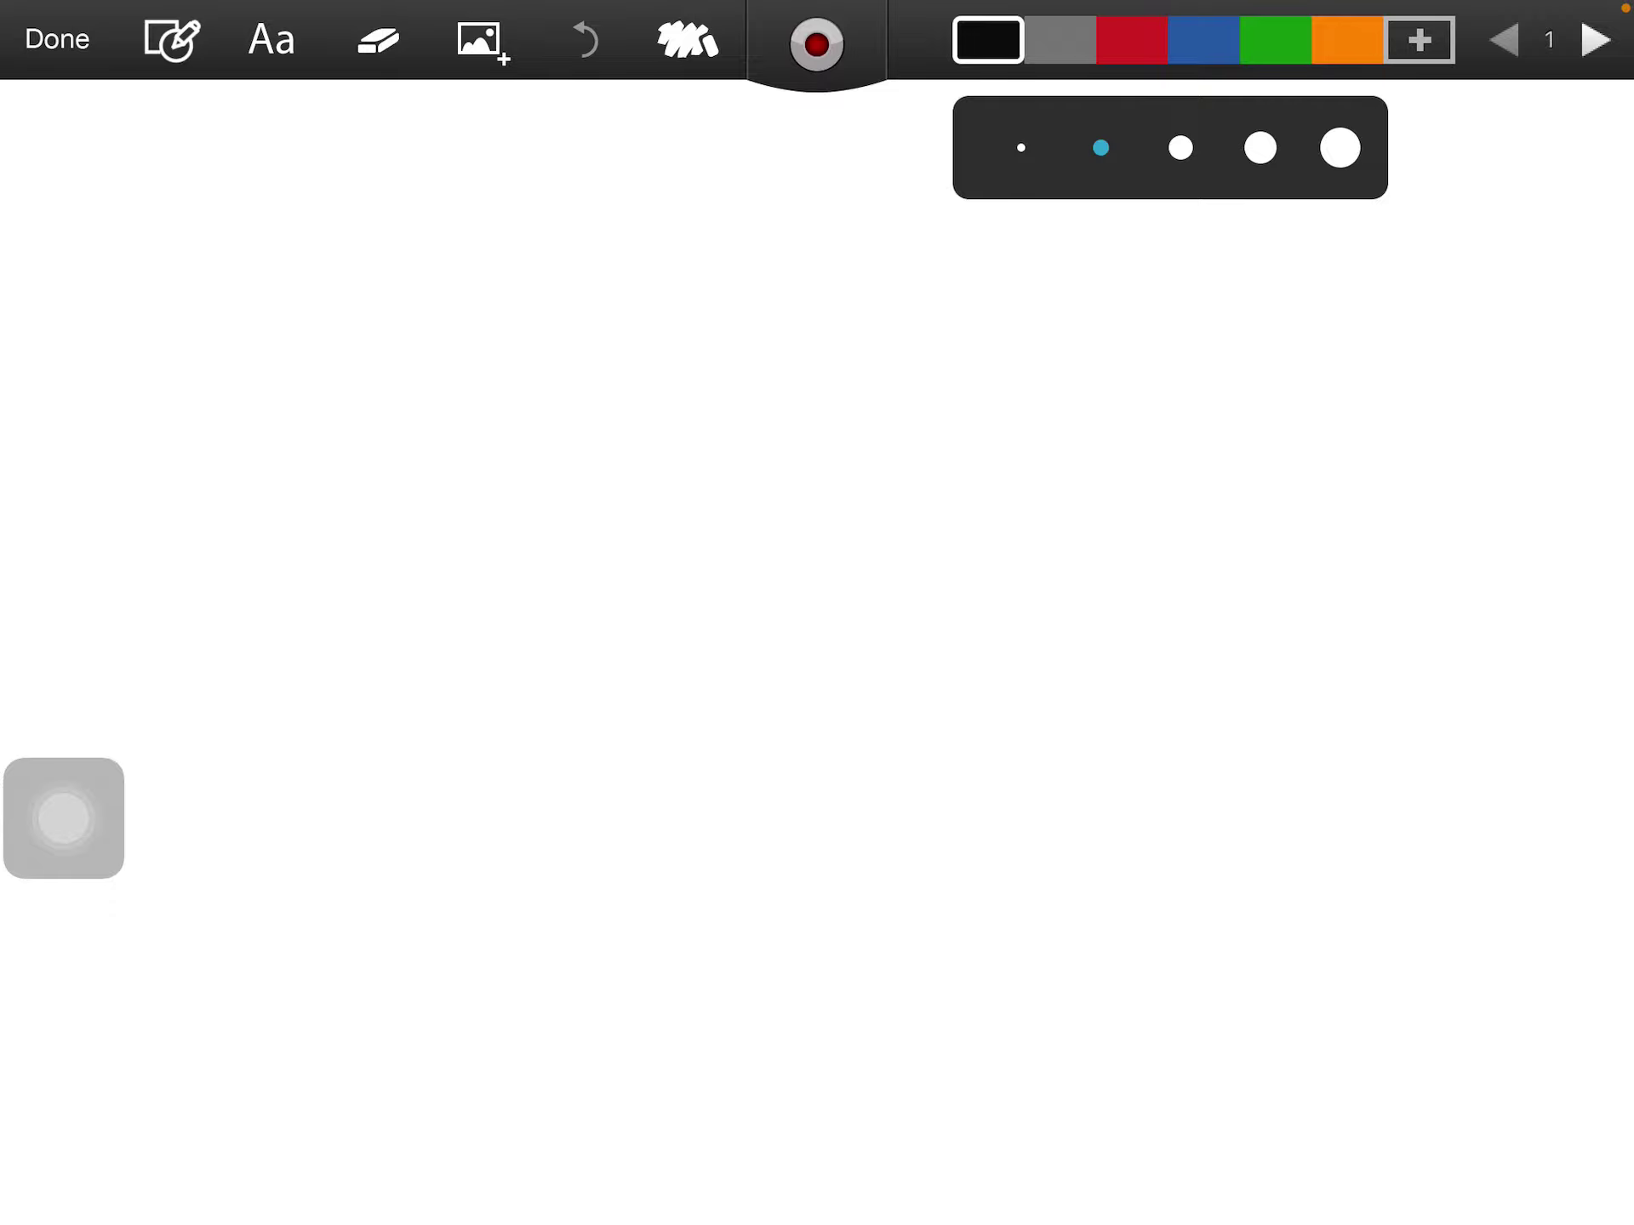
{"action": "left_click", "coordinate": [1420, 40]}
{"action": "left_click", "coordinate": [1567, 381]}
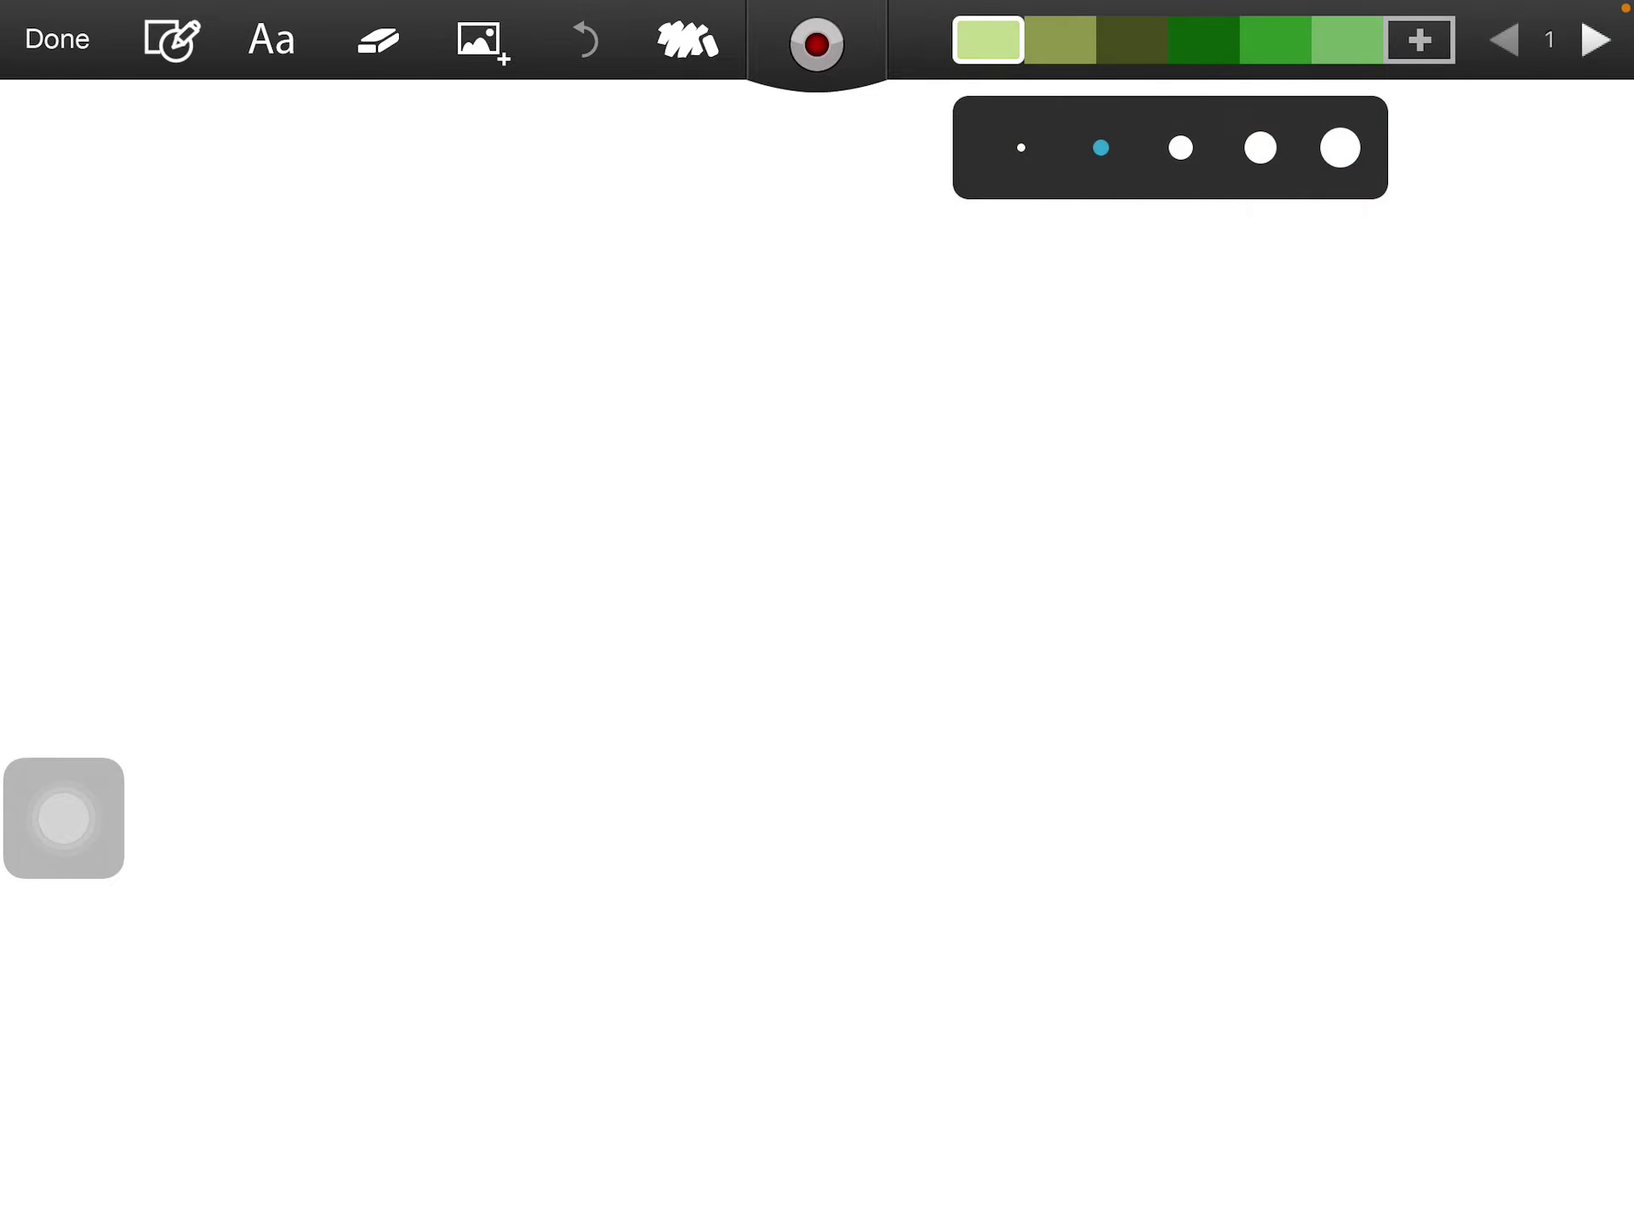
{"action": "left_click", "coordinate": [1419, 40]}
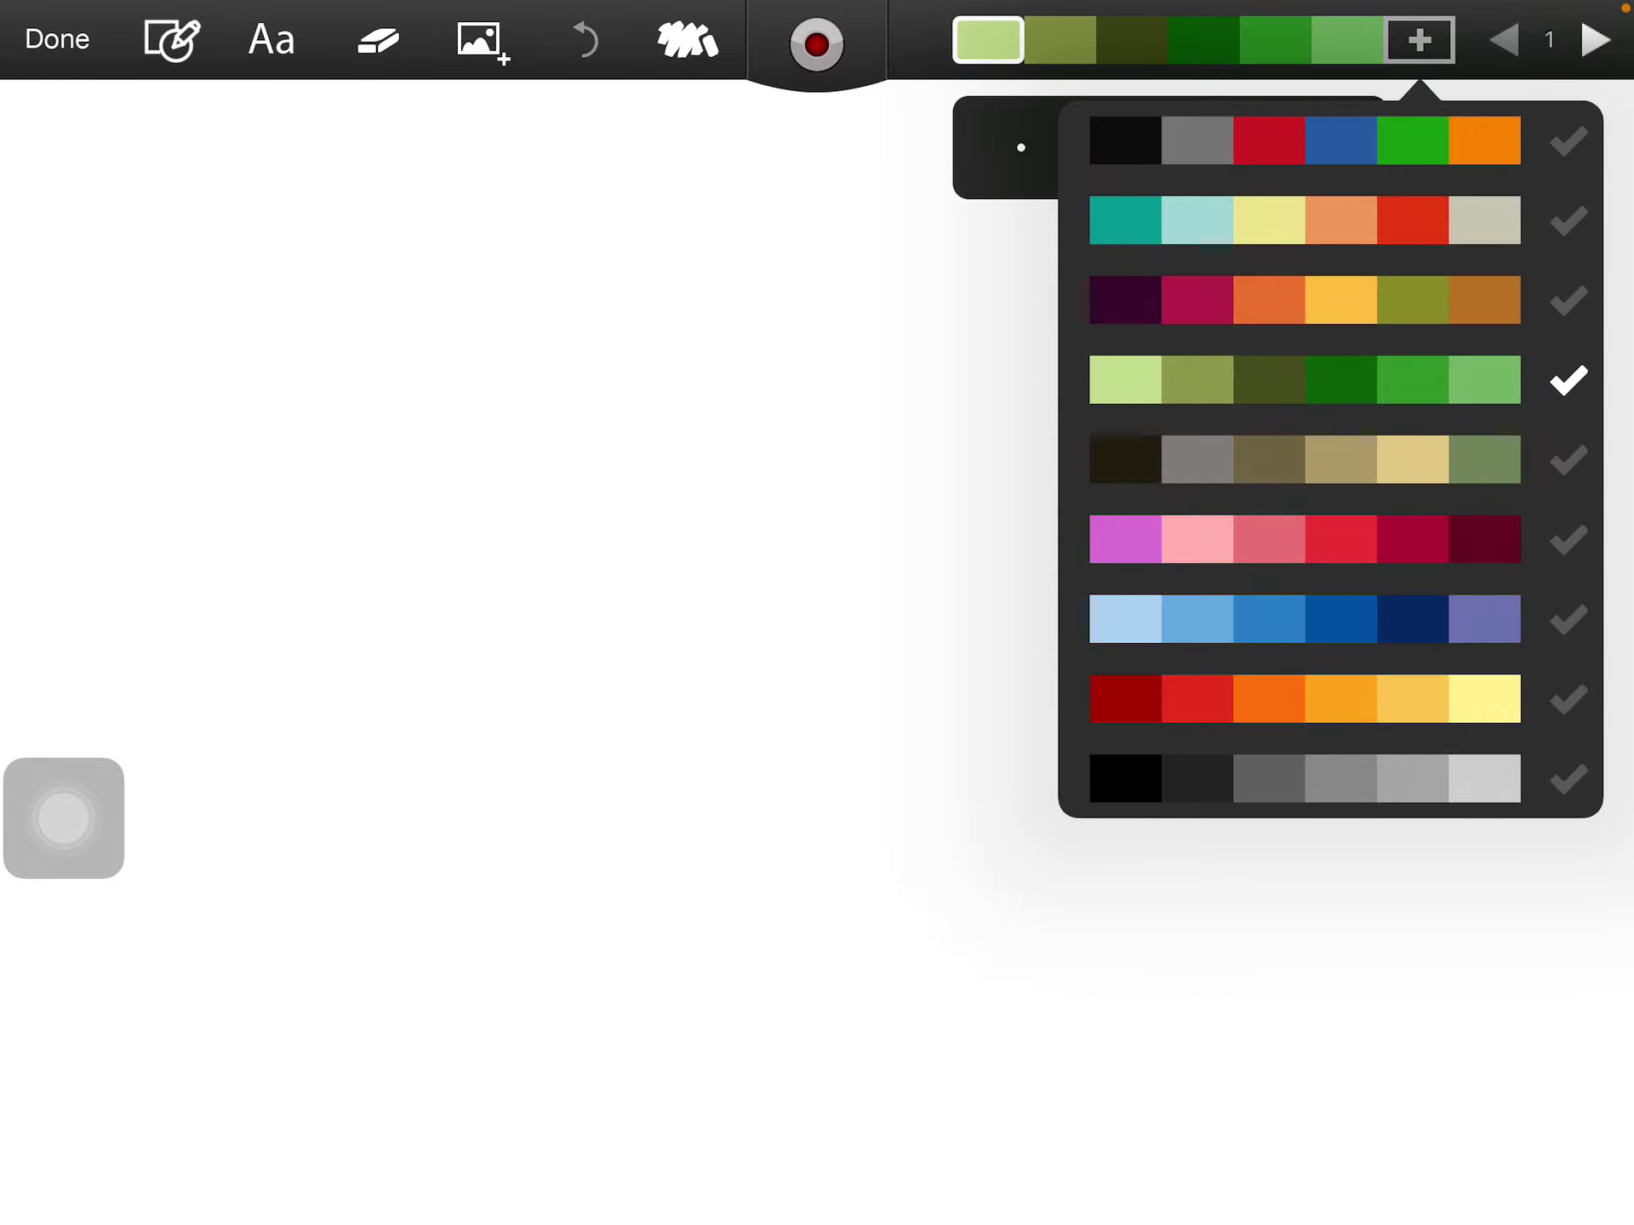
{"action": "left_click", "coordinate": [1568, 539]}
{"action": "left_click", "coordinate": [1419, 40]}
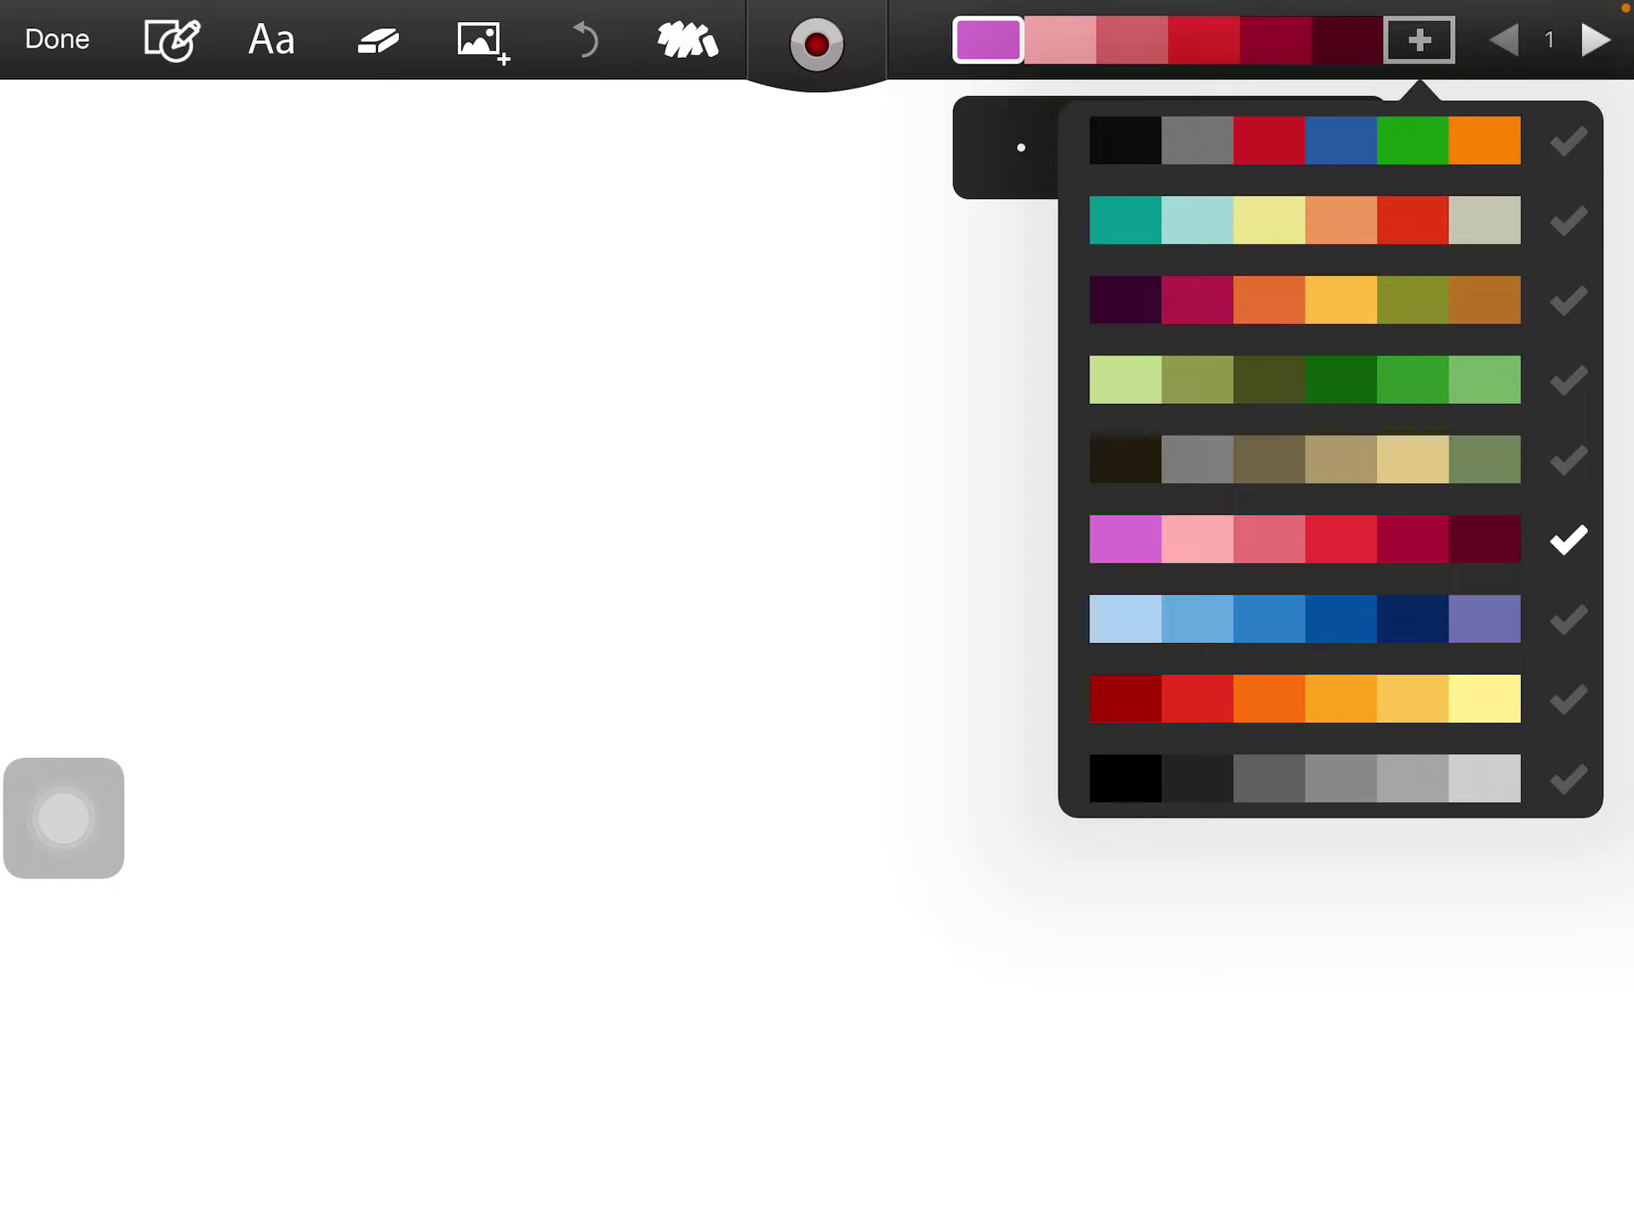
{"action": "left_click", "coordinate": [1568, 140]}
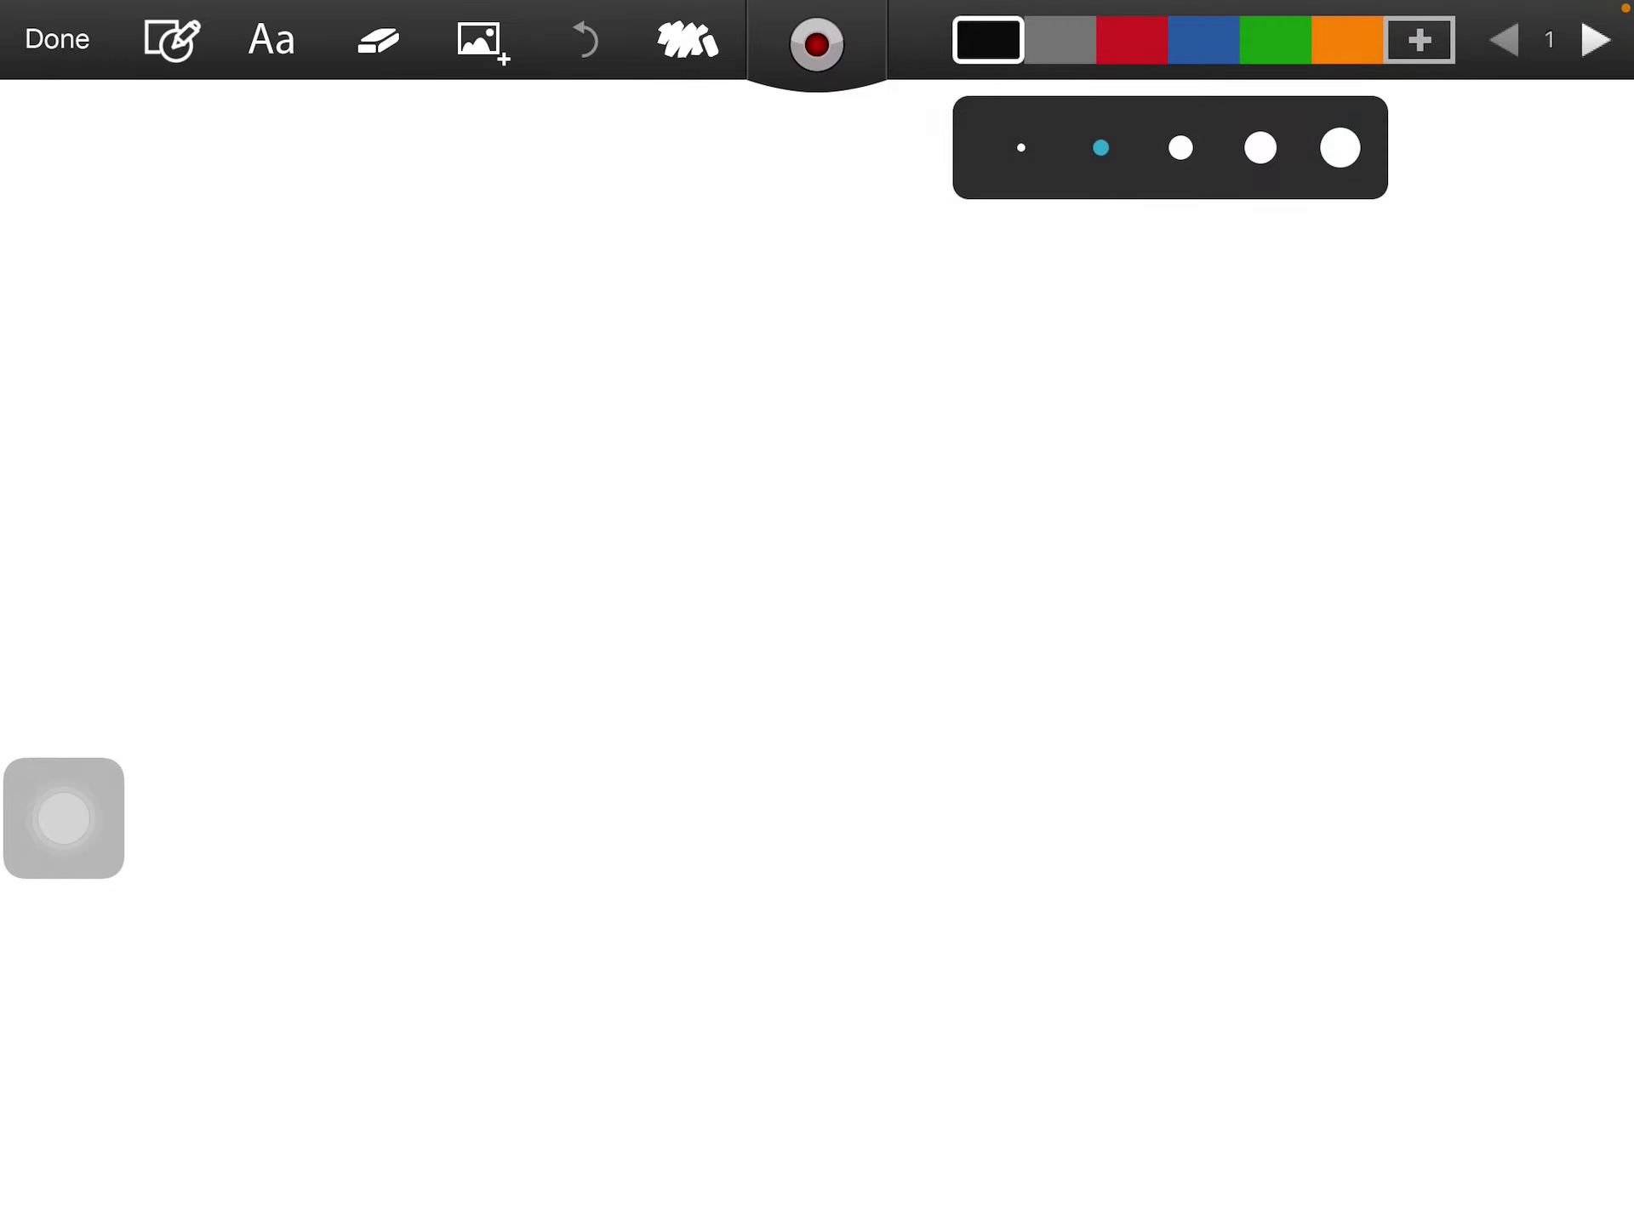
{"action": "left_click", "coordinate": [1021, 148]}
{"action": "left_click", "coordinate": [1181, 149]}
{"action": "left_click", "coordinate": [1100, 148]}
Step: Handwrite the number 36 on the whiteboard page
{"action": "mouse_move", "coordinate": [549, 447]}
{"action": "left_mouse_down"}
{"action": "mouse_move", "coordinate": [778, 649]}
{"action": "mouse_move", "coordinate": [511, 693]}
{"action": "left_mouse_up"}
{"action": "mouse_move", "coordinate": [958, 390]}
{"action": "left_mouse_down"}
{"action": "mouse_move", "coordinate": [846, 656]}
{"action": "mouse_move", "coordinate": [897, 756]}
{"action": "left_mouse_up"}
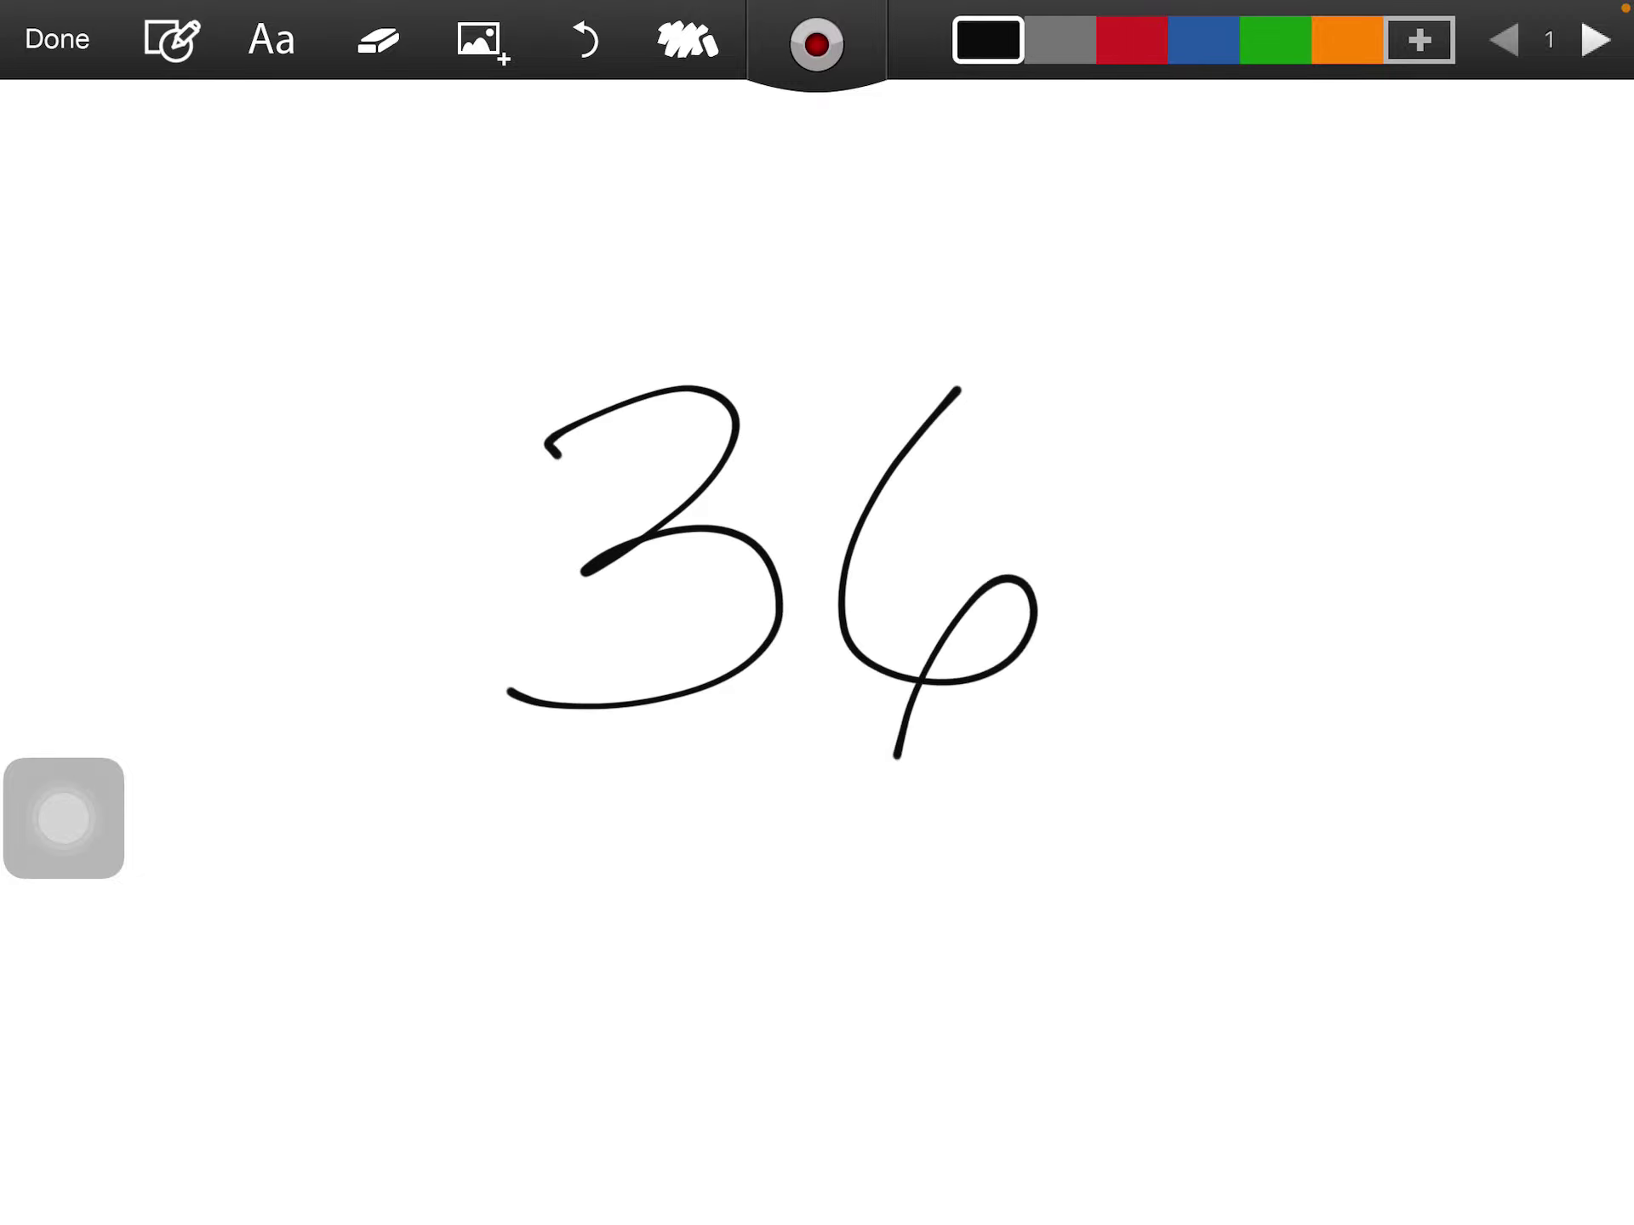
{"action": "mouse_move", "coordinate": [63, 818]}
{"action": "left_mouse_down"}
{"action": "mouse_move", "coordinate": [345, 299]}
{"action": "mouse_move", "coordinate": [383, 103]}
{"action": "mouse_move", "coordinate": [488, 160]}
{"action": "mouse_move", "coordinate": [691, 83]}
{"action": "mouse_move", "coordinate": [565, 205]}
{"action": "mouse_move", "coordinate": [77, 472]}
{"action": "left_mouse_up"}
Step: Clear the 36 from the page and draw a black curve rising toward the top
{"action": "left_click", "coordinate": [687, 40]}
{"action": "left_click", "coordinate": [689, 147]}
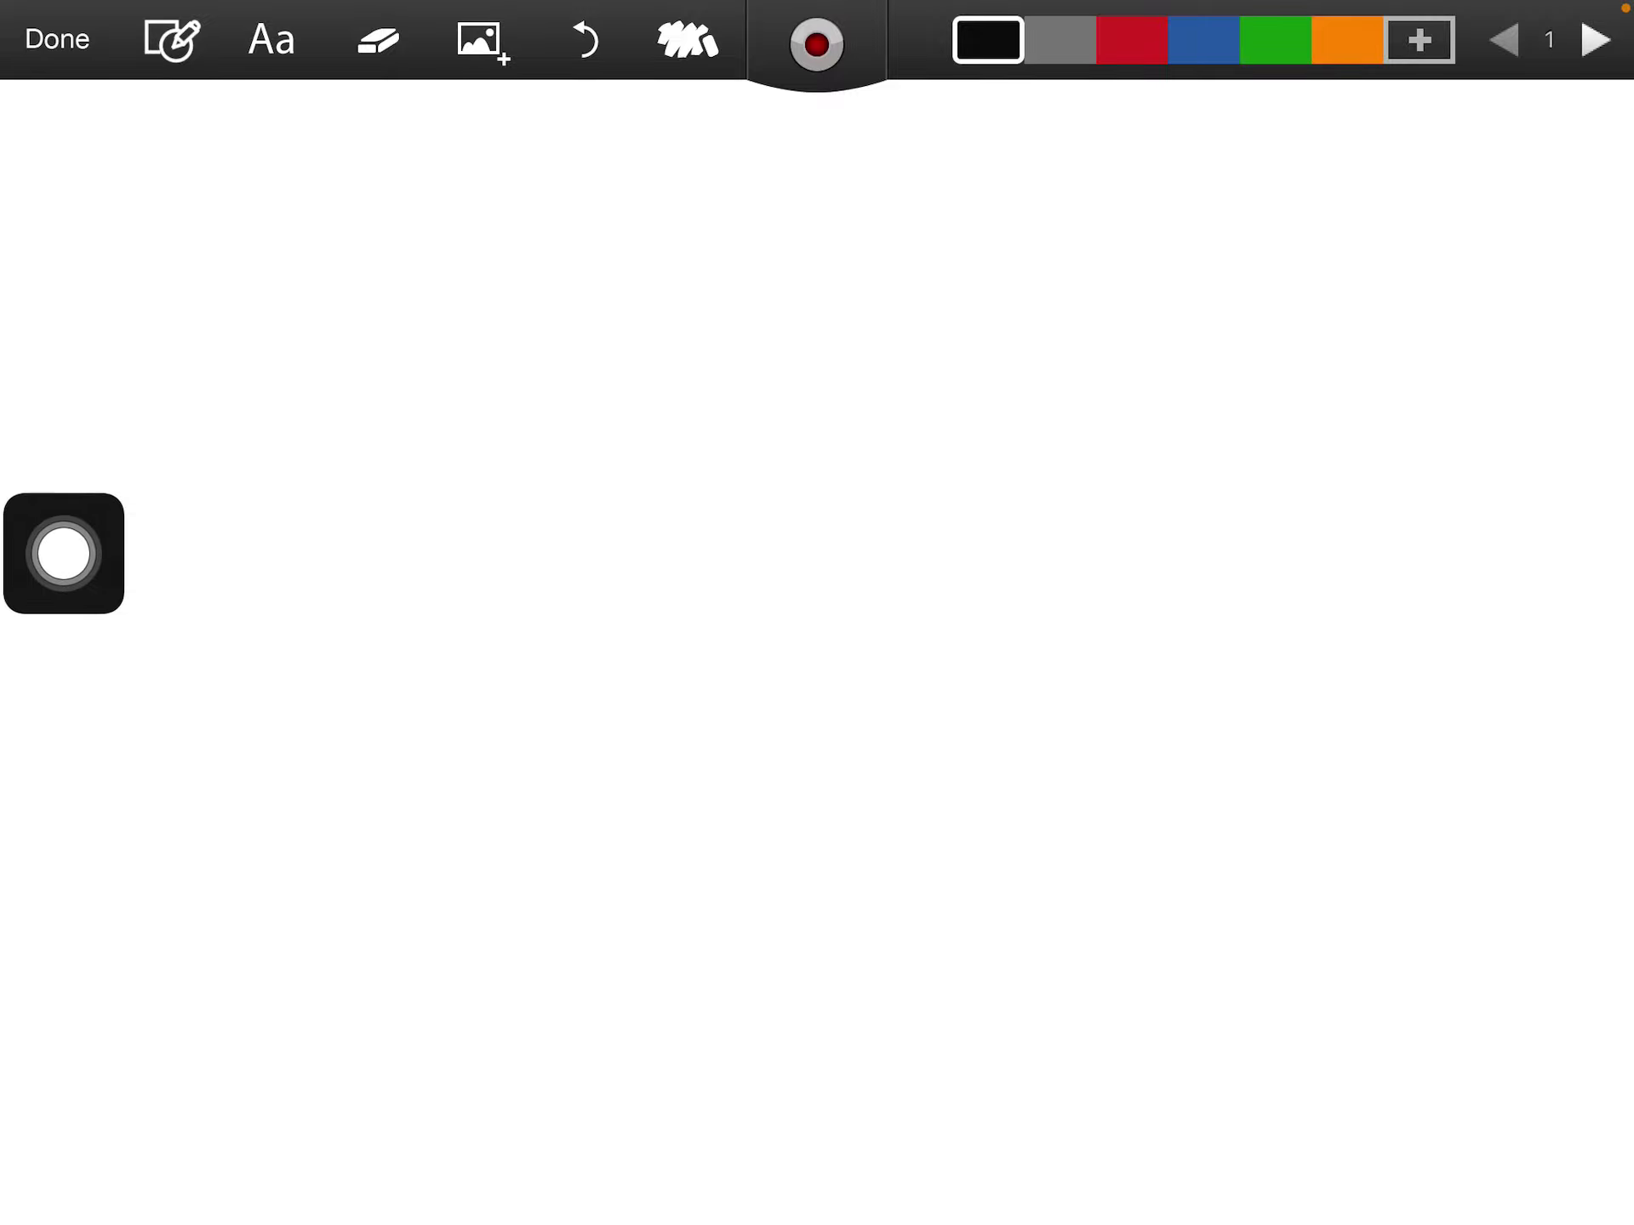
{"action": "mouse_move", "coordinate": [133, 487]}
{"action": "left_mouse_down"}
{"action": "mouse_move", "coordinate": [459, 135]}
{"action": "mouse_move", "coordinate": [472, 86]}
{"action": "mouse_move", "coordinate": [501, 169]}
{"action": "left_mouse_up"}
Step: Choose the red-and-blue ruled paper from the page backgrounds
{"action": "left_click", "coordinate": [480, 40]}
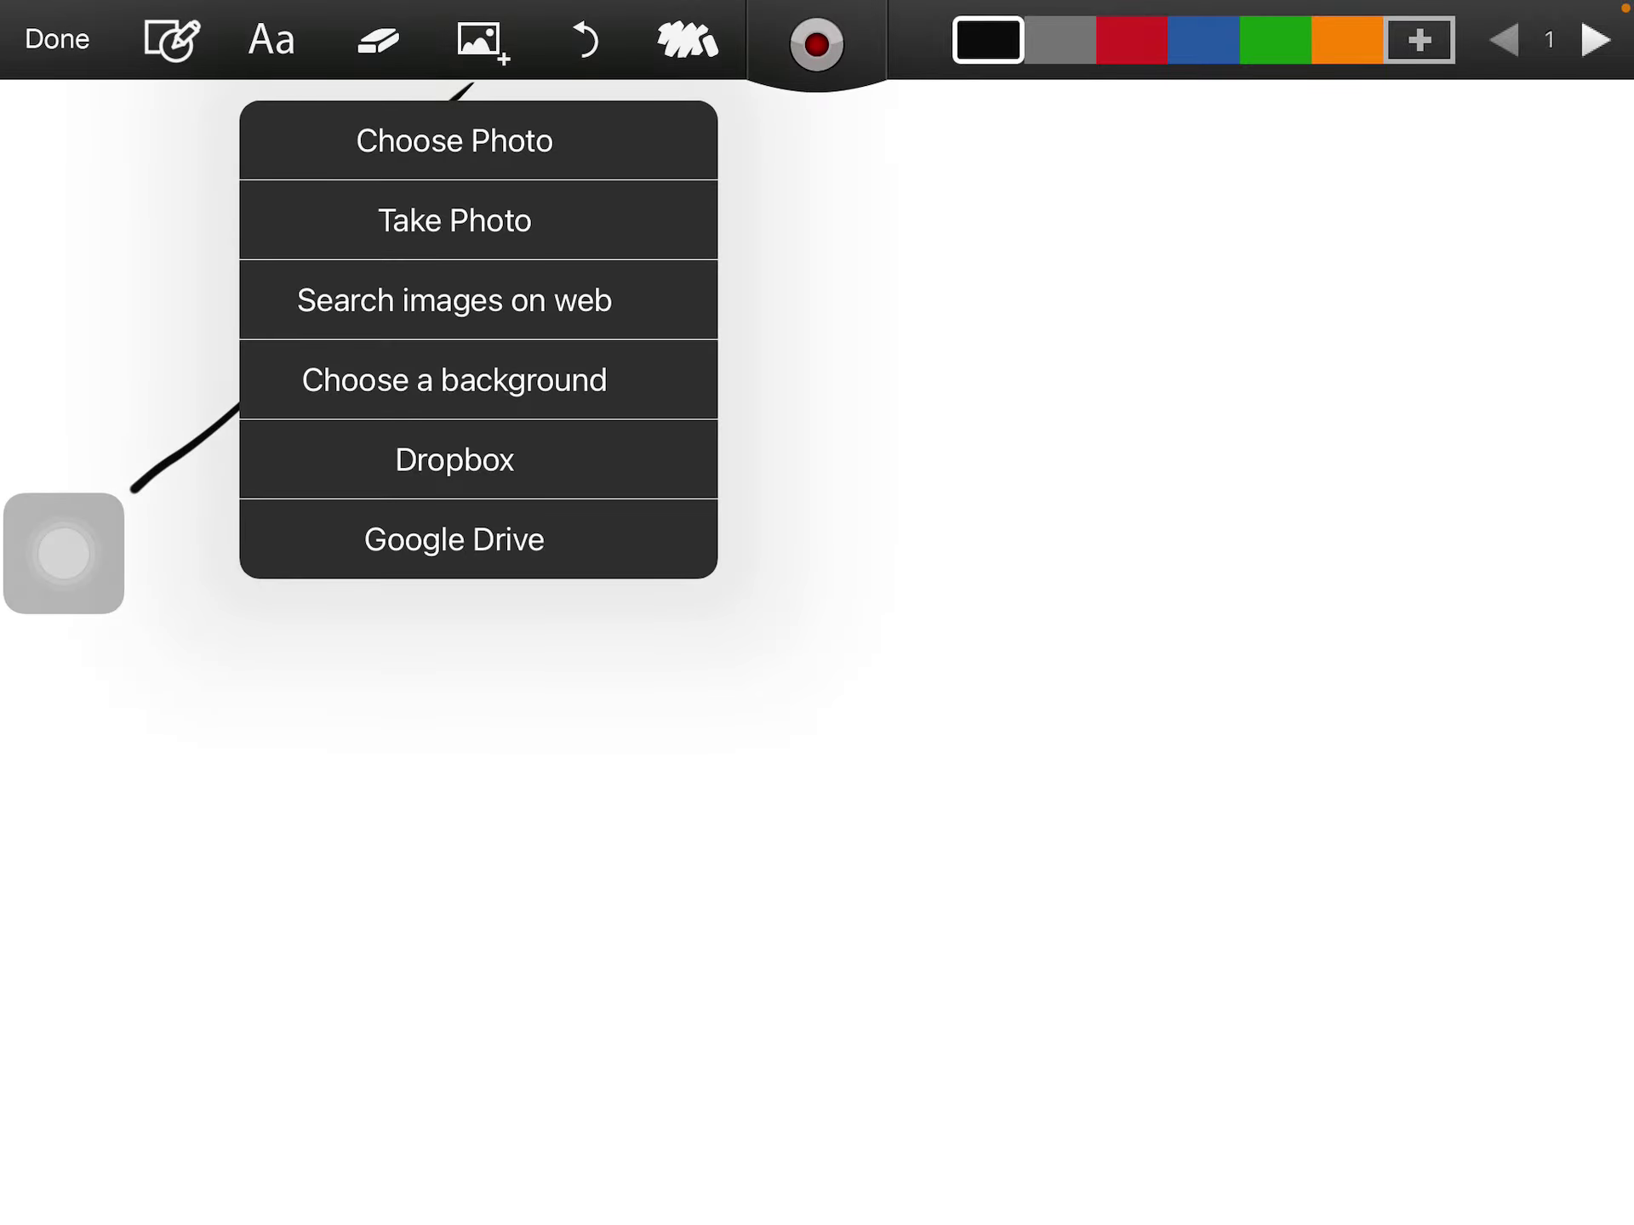
{"action": "left_click", "coordinate": [454, 380]}
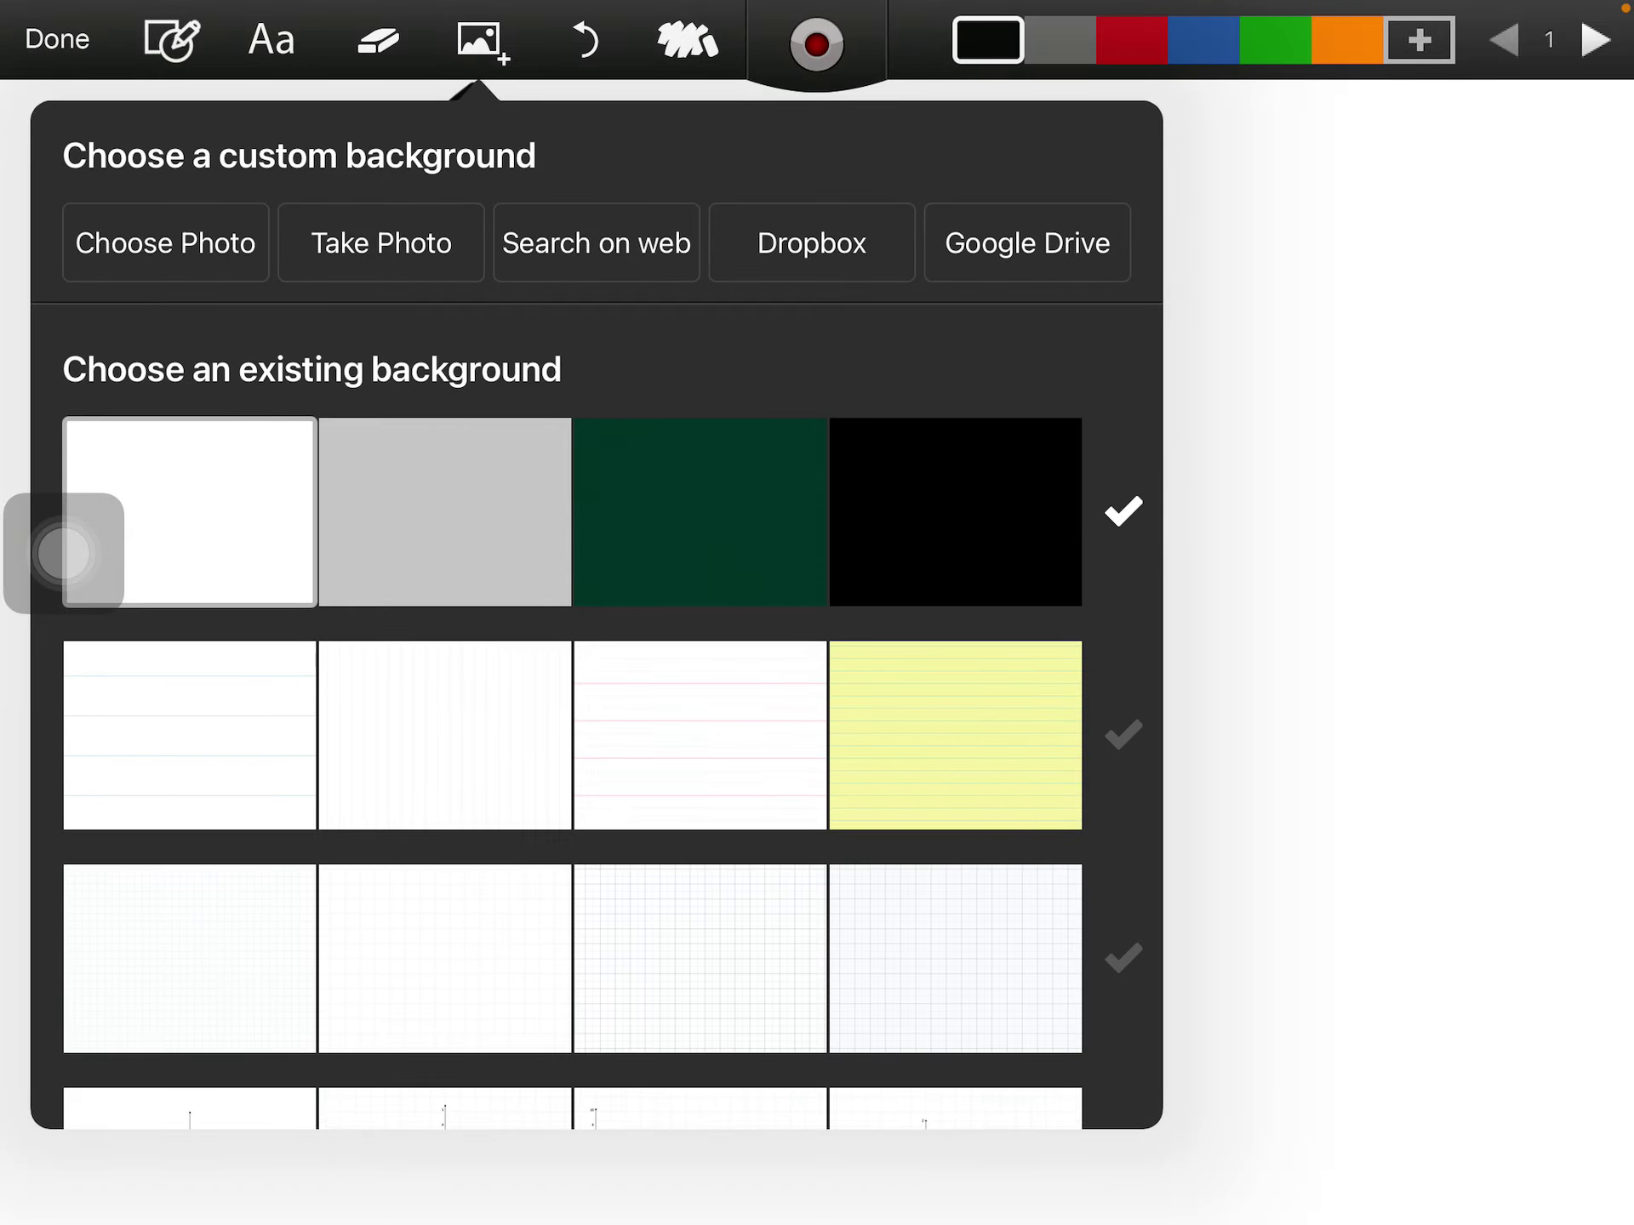
{"action": "scroll", "coordinate": [596, 613], "scroll_direction": "down", "scroll_amount": 5}
{"action": "scroll", "coordinate": [596, 613], "scroll_direction": "down", "scroll_amount": 2}
{"action": "scroll", "coordinate": [595, 613], "scroll_direction": "down", "scroll_amount": 2}
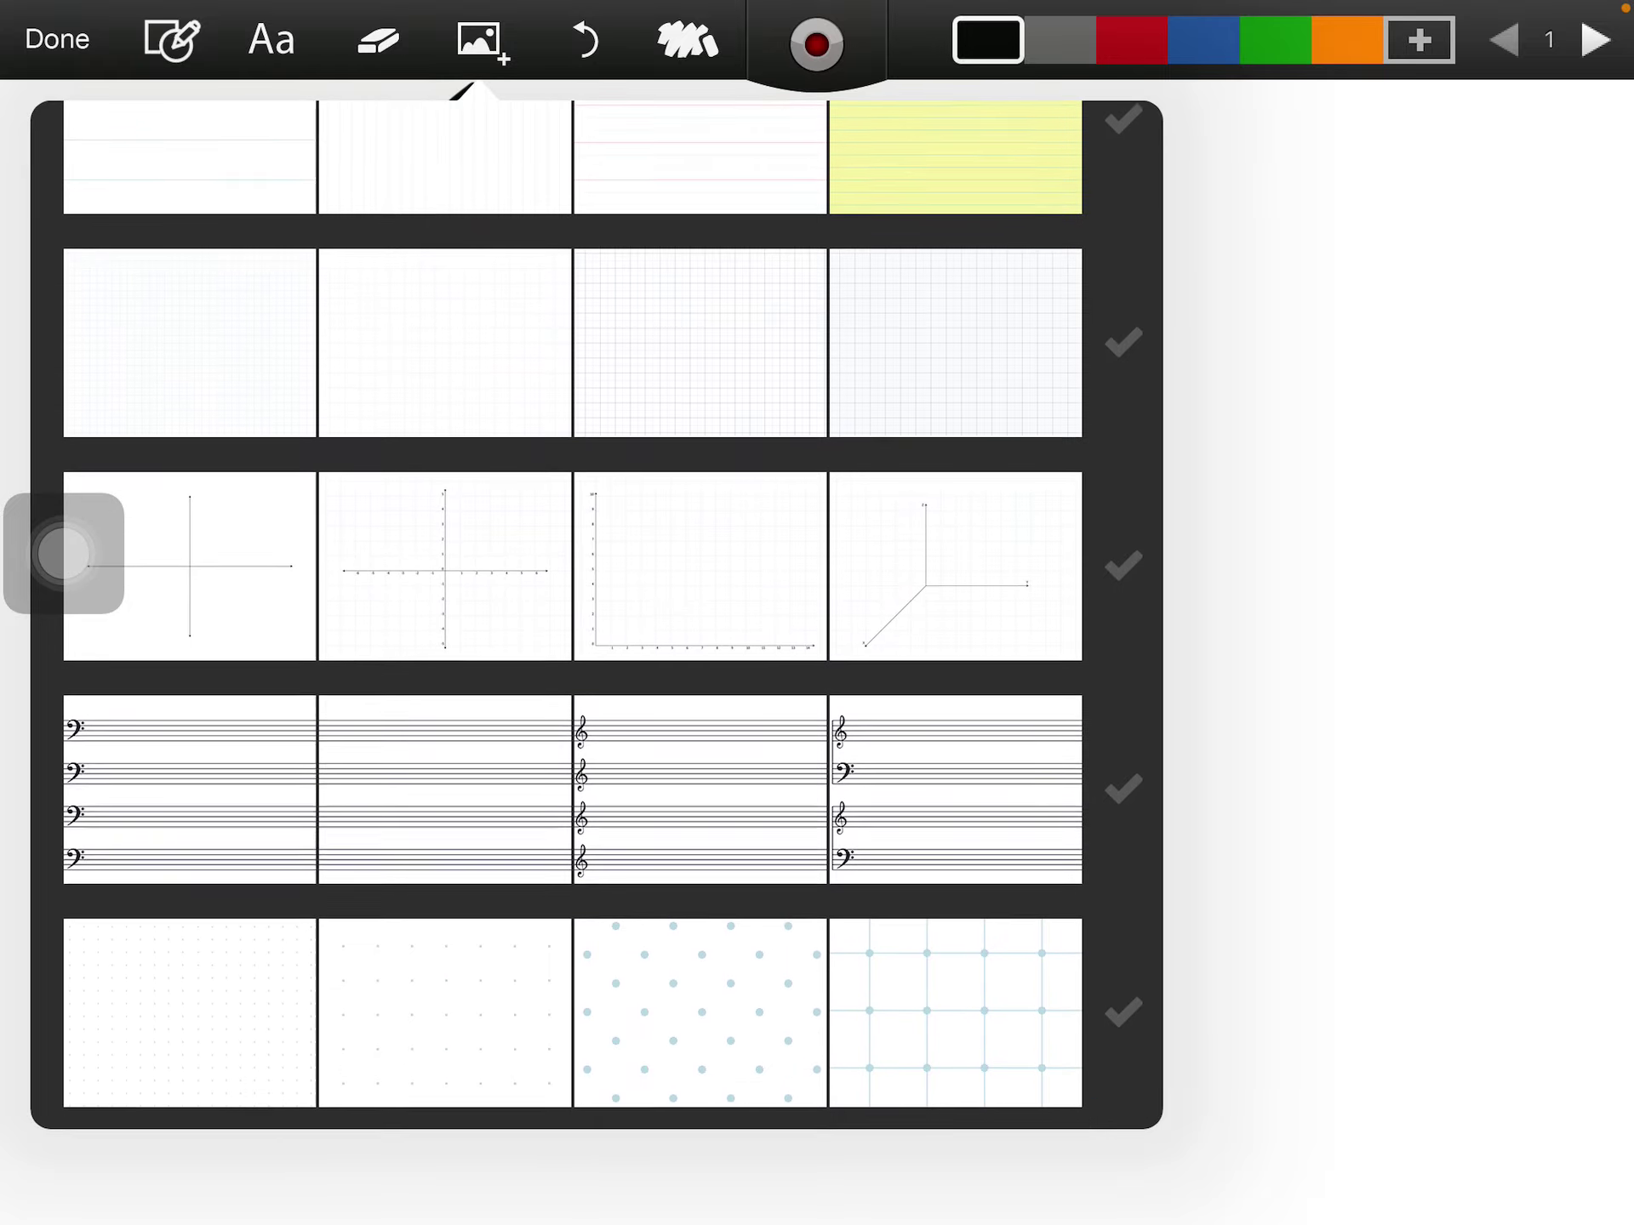
{"action": "scroll", "coordinate": [595, 613], "scroll_direction": "down", "scroll_amount": 1}
{"action": "scroll", "coordinate": [596, 612], "scroll_direction": "up", "scroll_amount": 3}
{"action": "scroll", "coordinate": [596, 613], "scroll_direction": "up", "scroll_amount": 2}
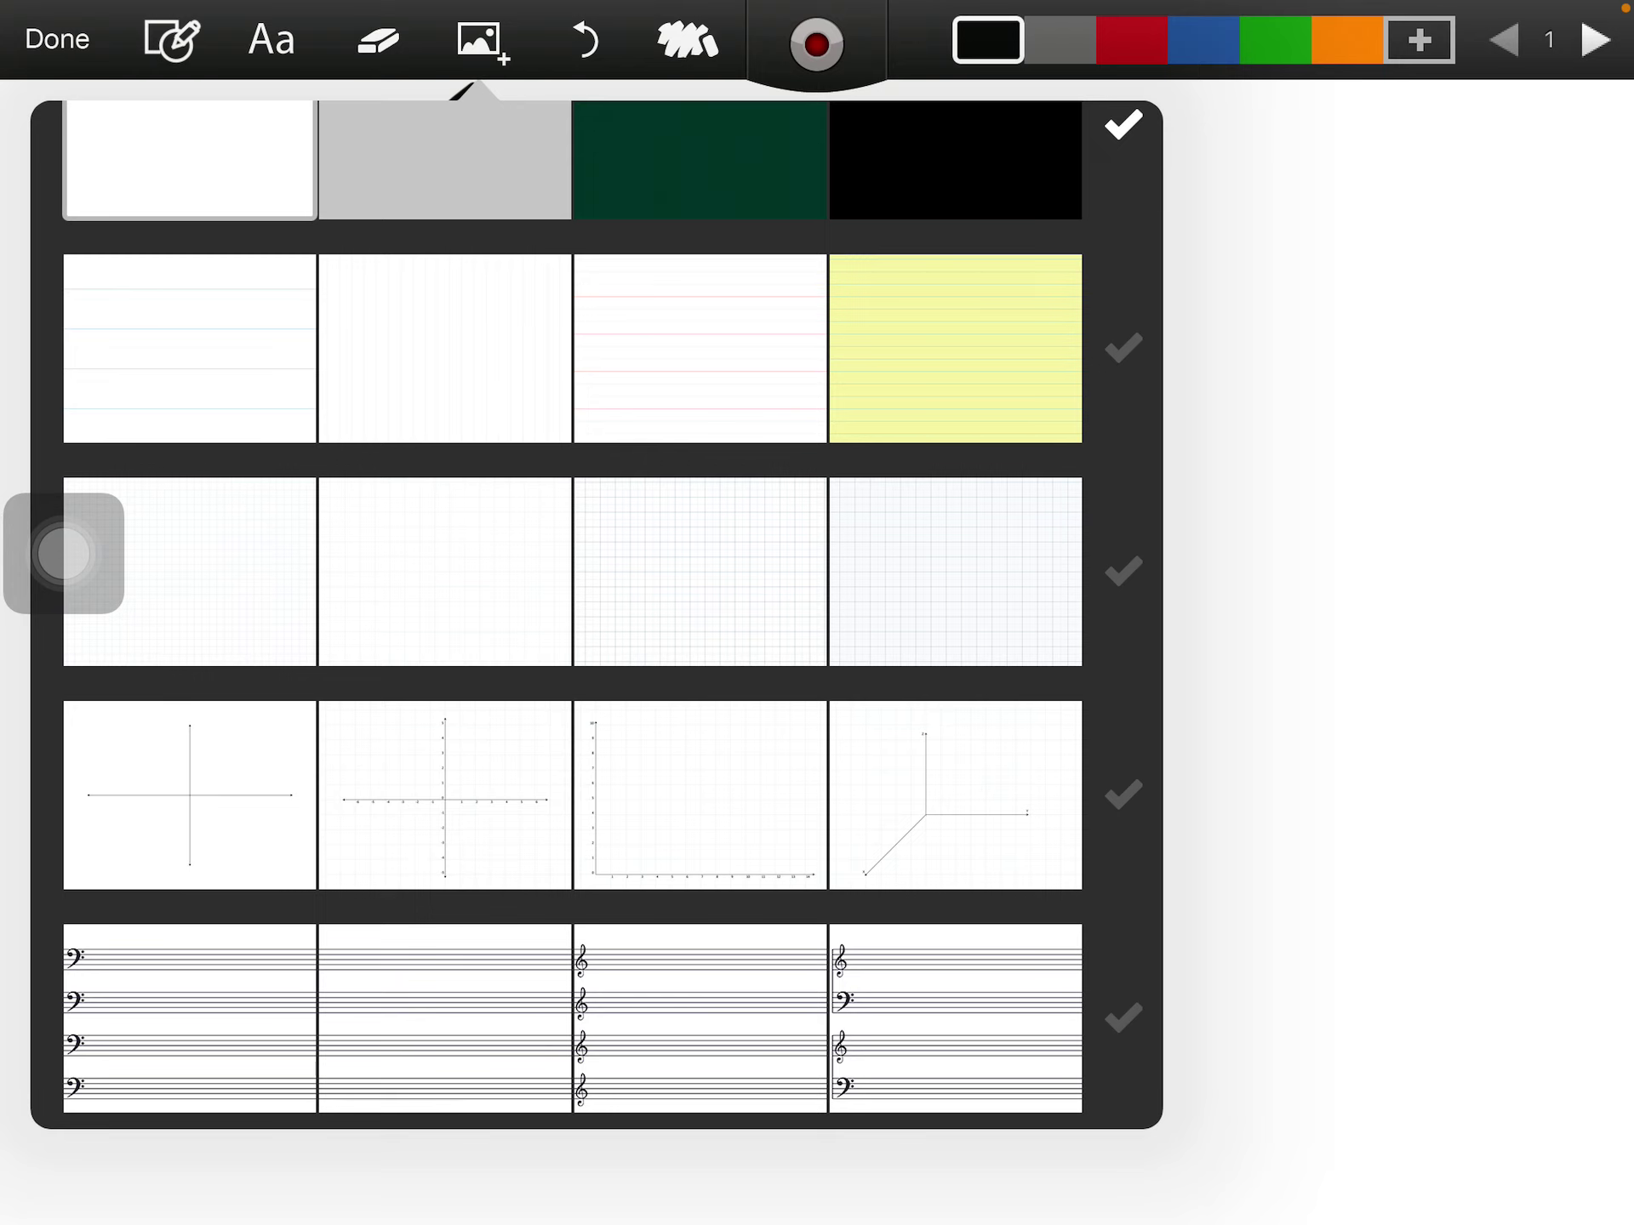
{"action": "left_click", "coordinate": [699, 349]}
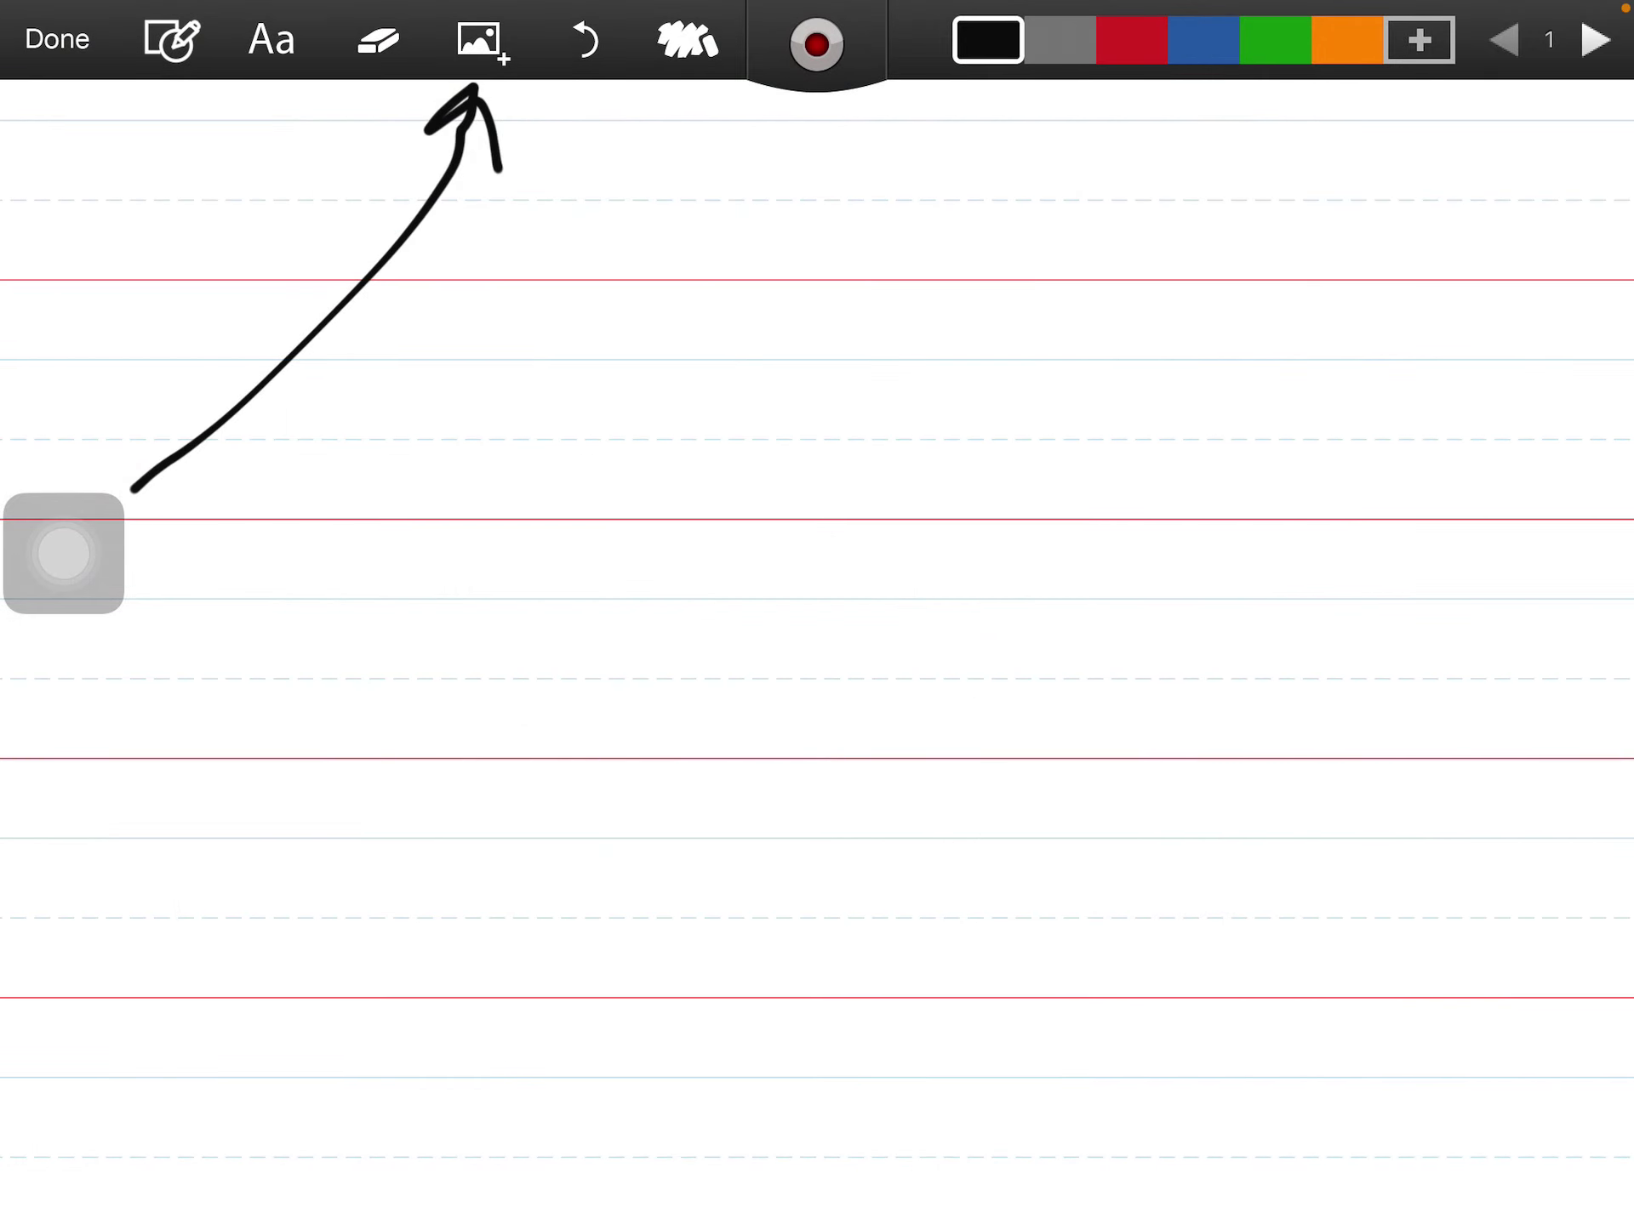
Step: Clear the arrow while keeping the ruled paper, then write a cursive 'hi'
{"action": "left_click", "coordinate": [687, 40]}
{"action": "left_click", "coordinate": [689, 147]}
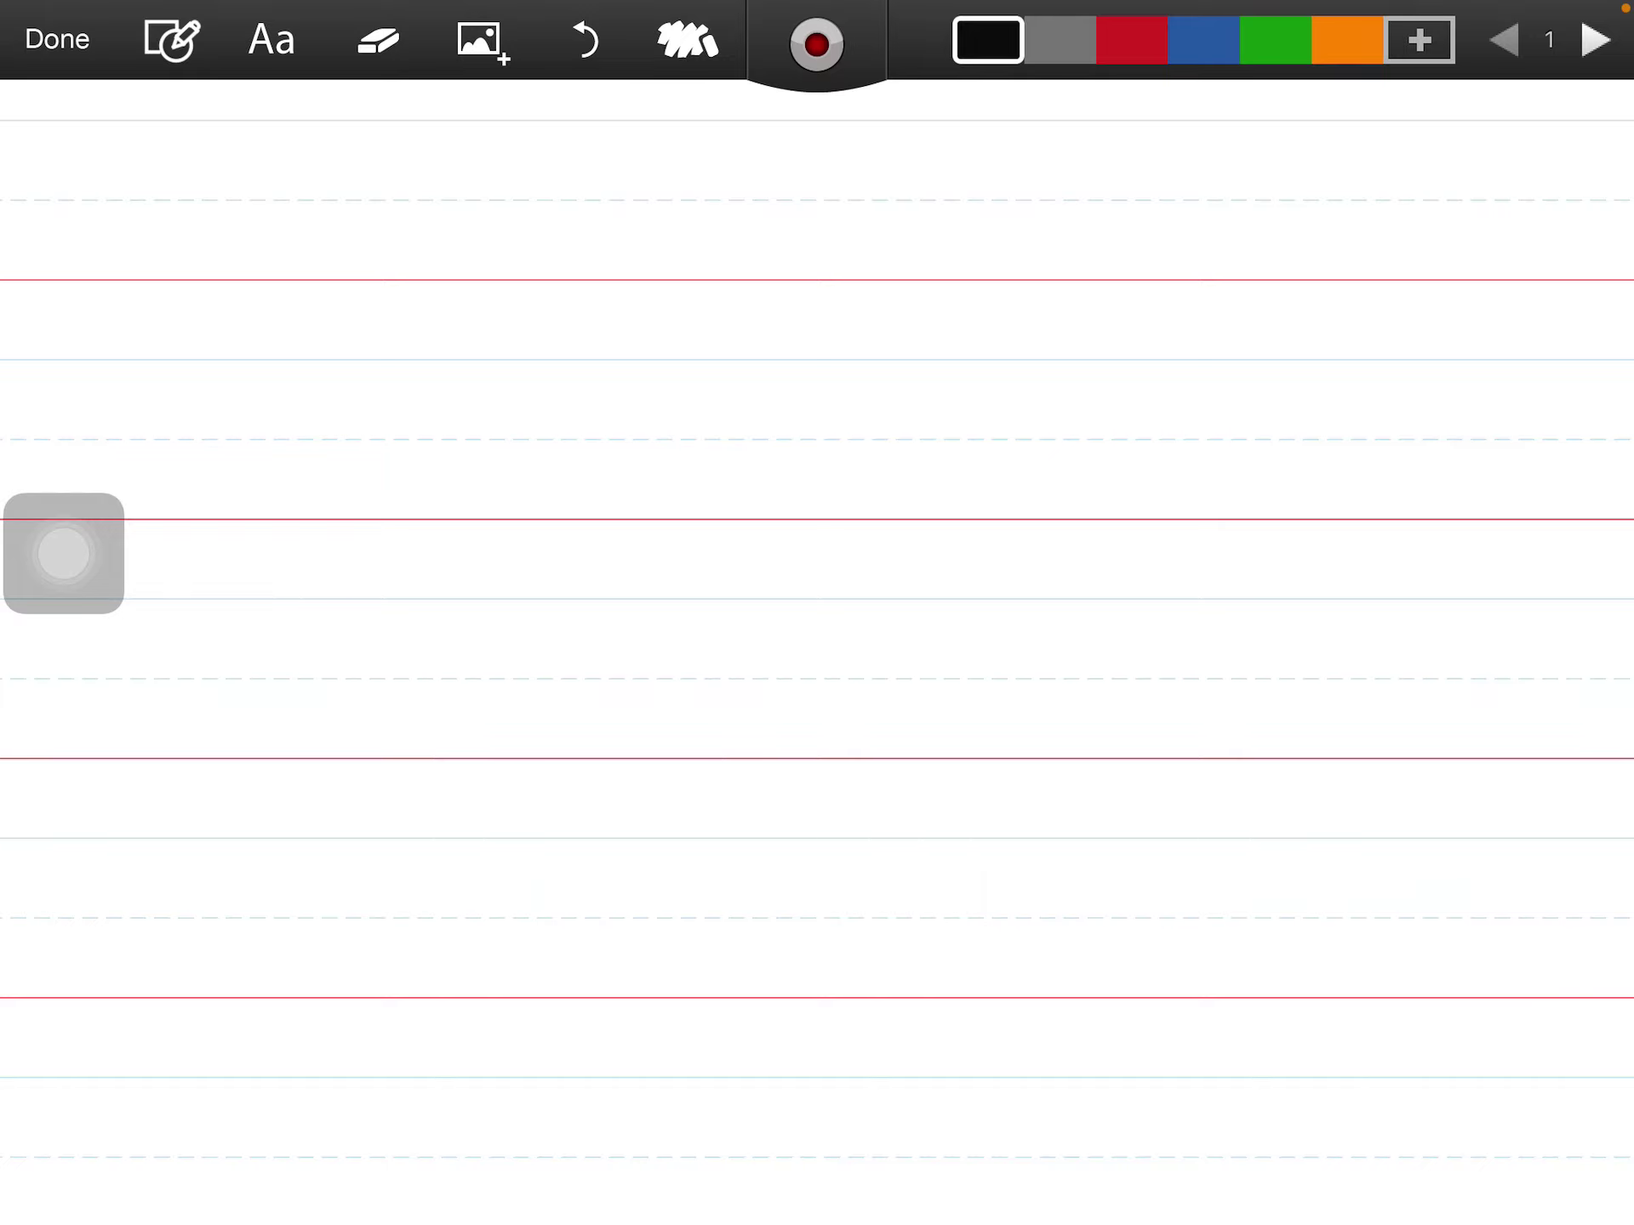
{"action": "mouse_move", "coordinate": [260, 512]}
{"action": "left_mouse_down"}
{"action": "mouse_move", "coordinate": [391, 452]}
{"action": "mouse_move", "coordinate": [453, 466]}
{"action": "mouse_move", "coordinate": [495, 515]}
{"action": "mouse_move", "coordinate": [602, 444]}
{"action": "left_mouse_up"}
{"action": "left_click", "coordinate": [548, 388]}
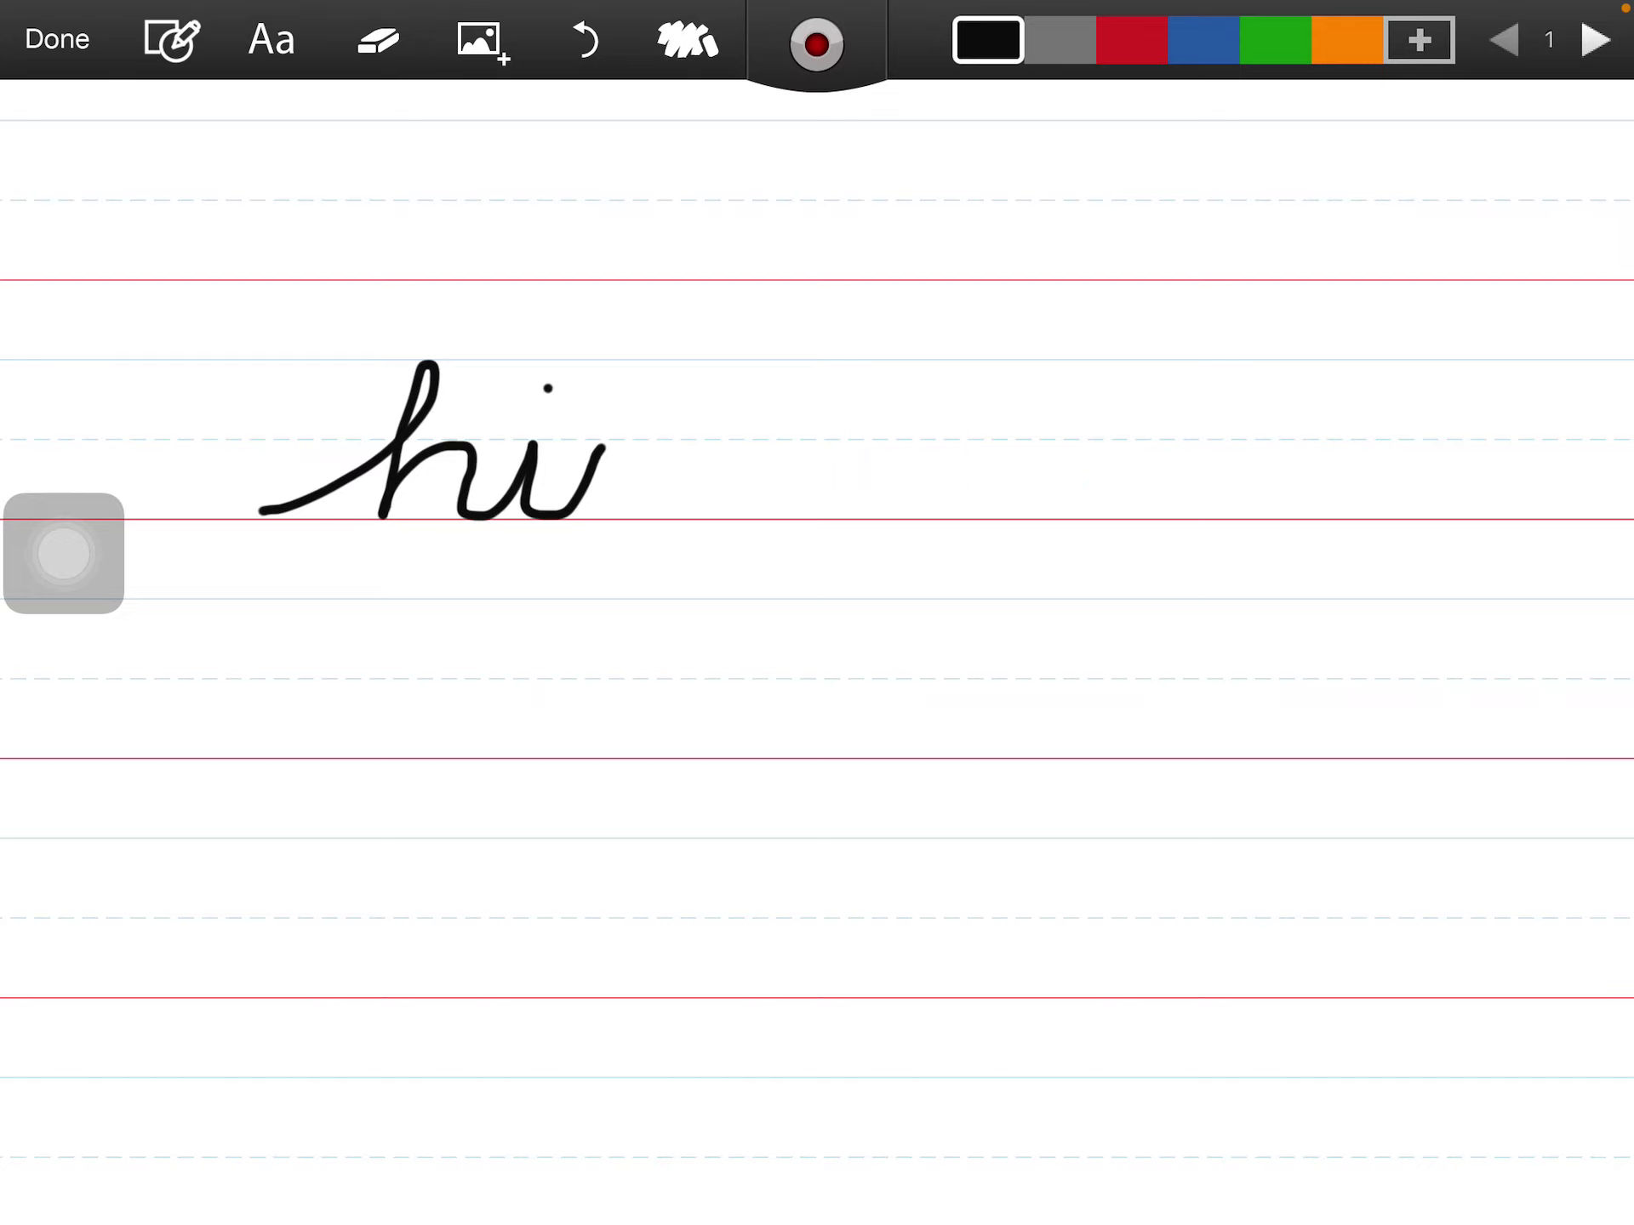
Step: Erase the i, its dot and the tip of the h
{"action": "left_click", "coordinate": [377, 40]}
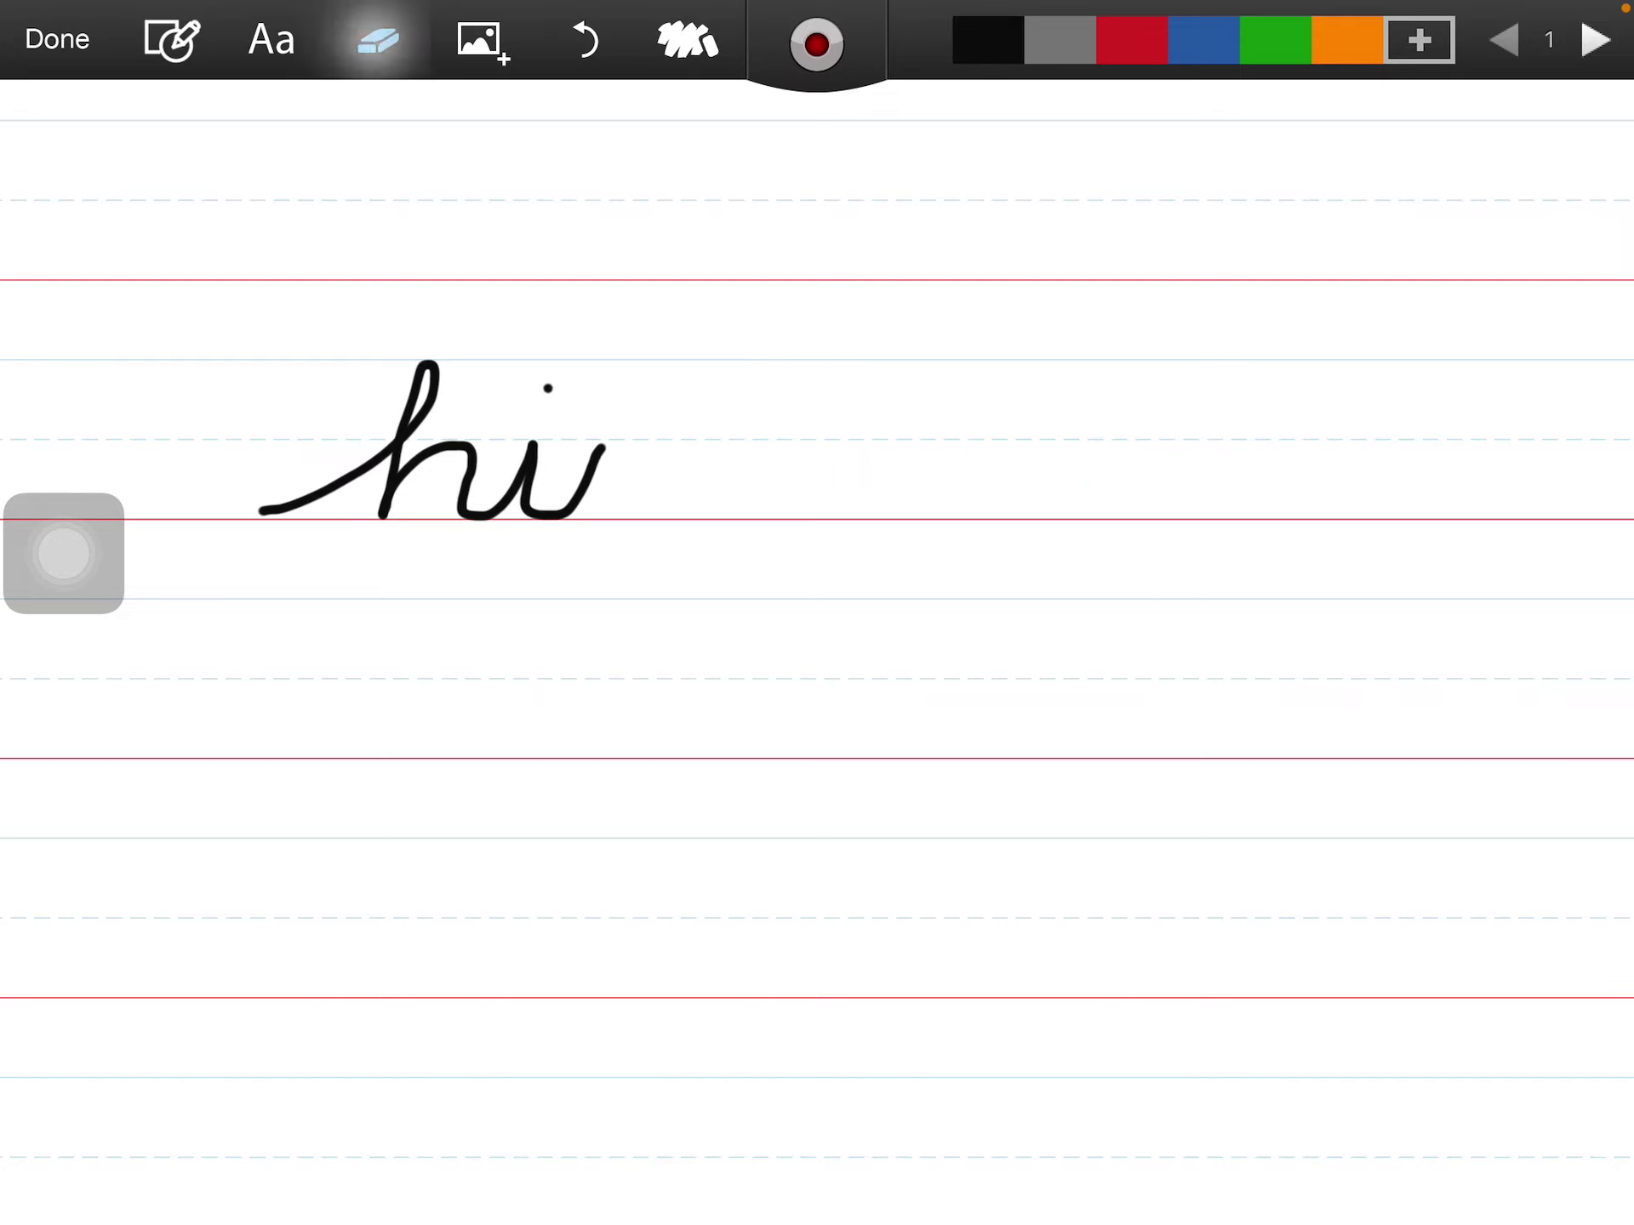
{"action": "mouse_move", "coordinate": [603, 447]}
{"action": "left_mouse_down"}
{"action": "mouse_move", "coordinate": [479, 516]}
{"action": "mouse_move", "coordinate": [548, 388]}
{"action": "left_mouse_up"}
{"action": "left_click_drag", "start_coordinate": [439, 442], "coordinate": [424, 455]}
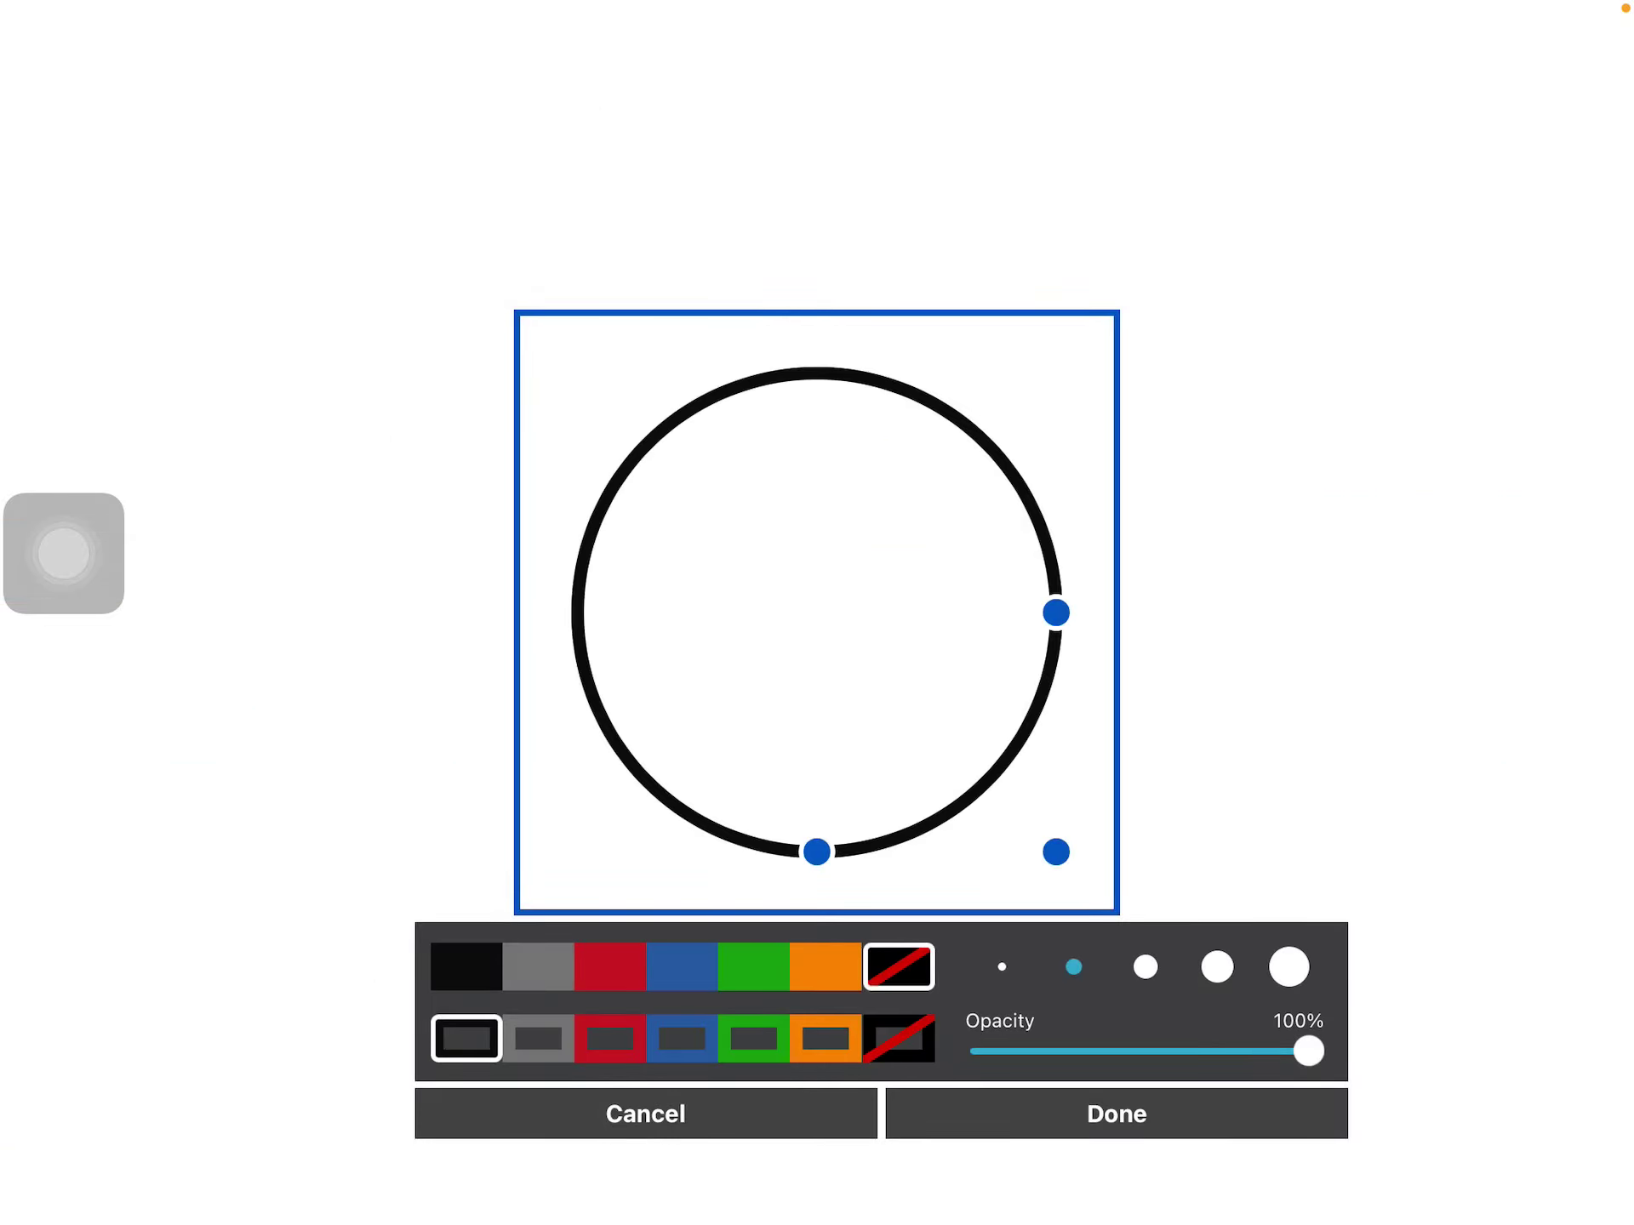
Step: Give the page-2 circle a red fill and draw a black curve inside it
{"action": "left_click", "coordinate": [610, 967]}
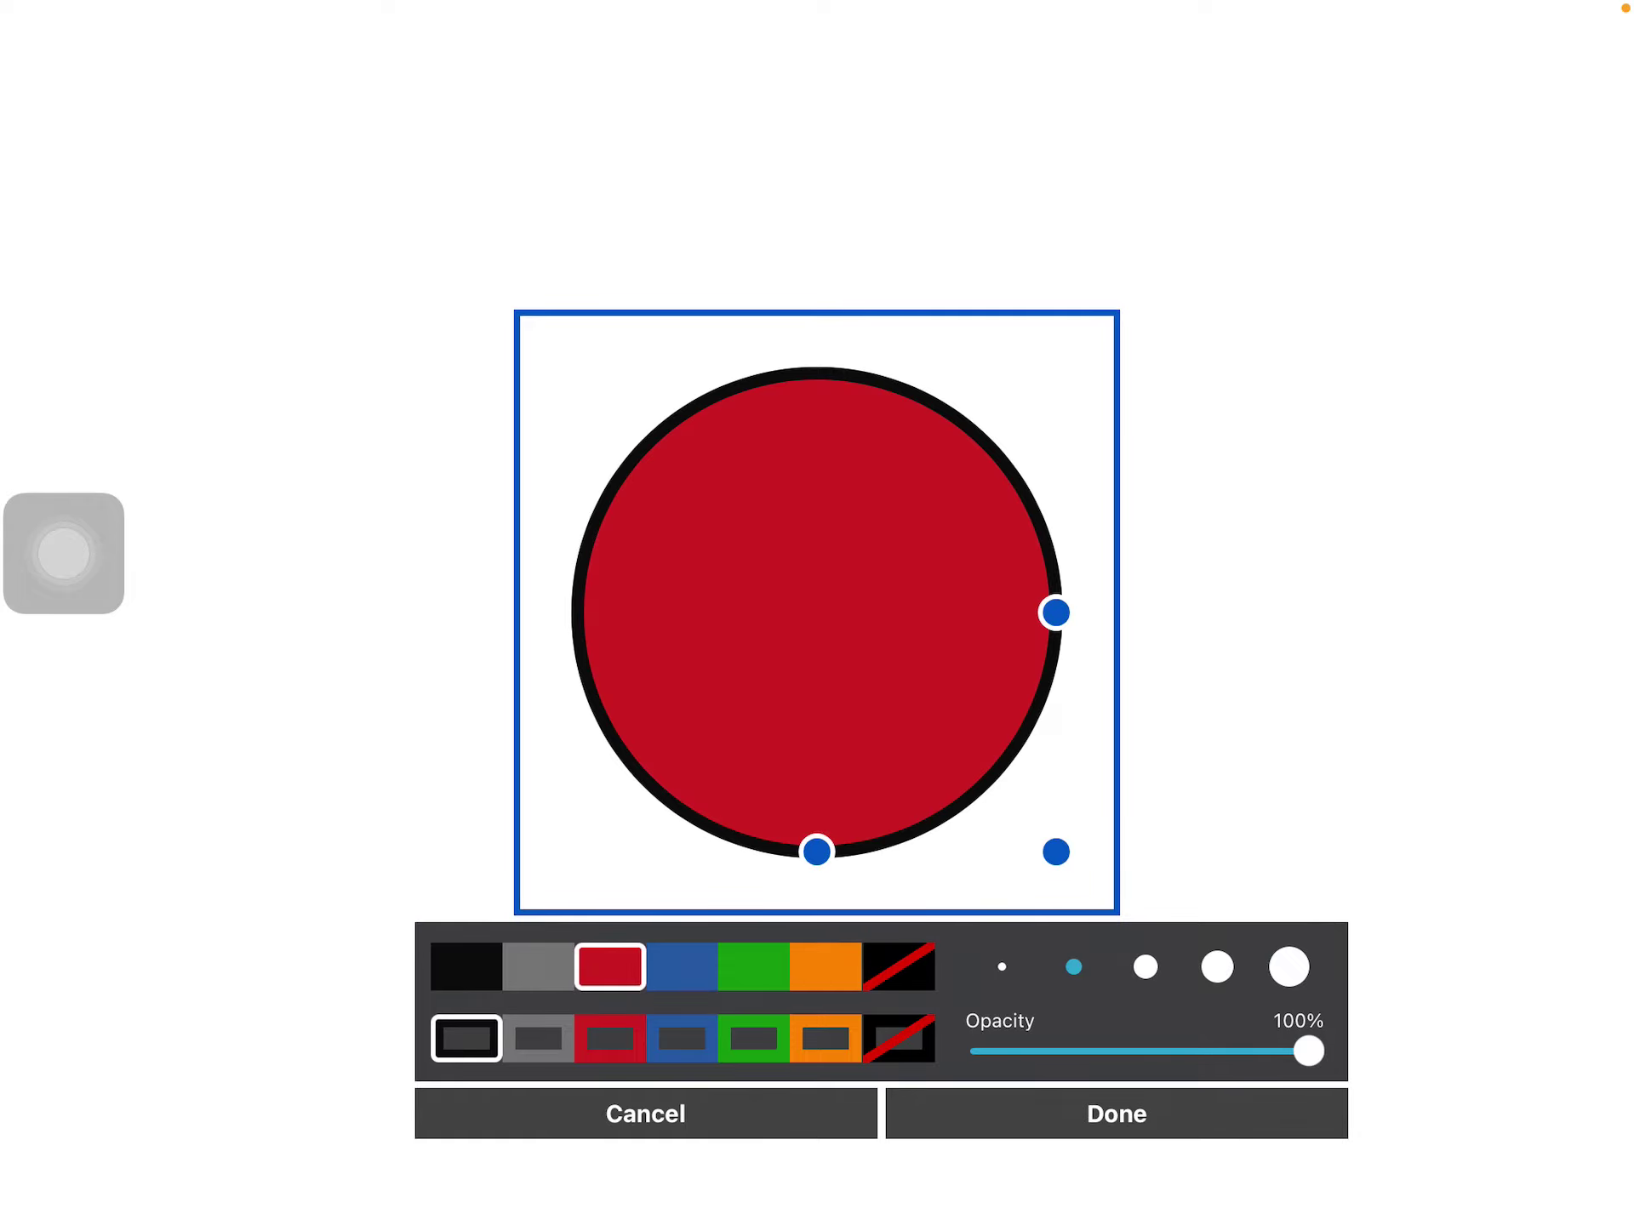
{"action": "left_click", "coordinate": [1117, 1114]}
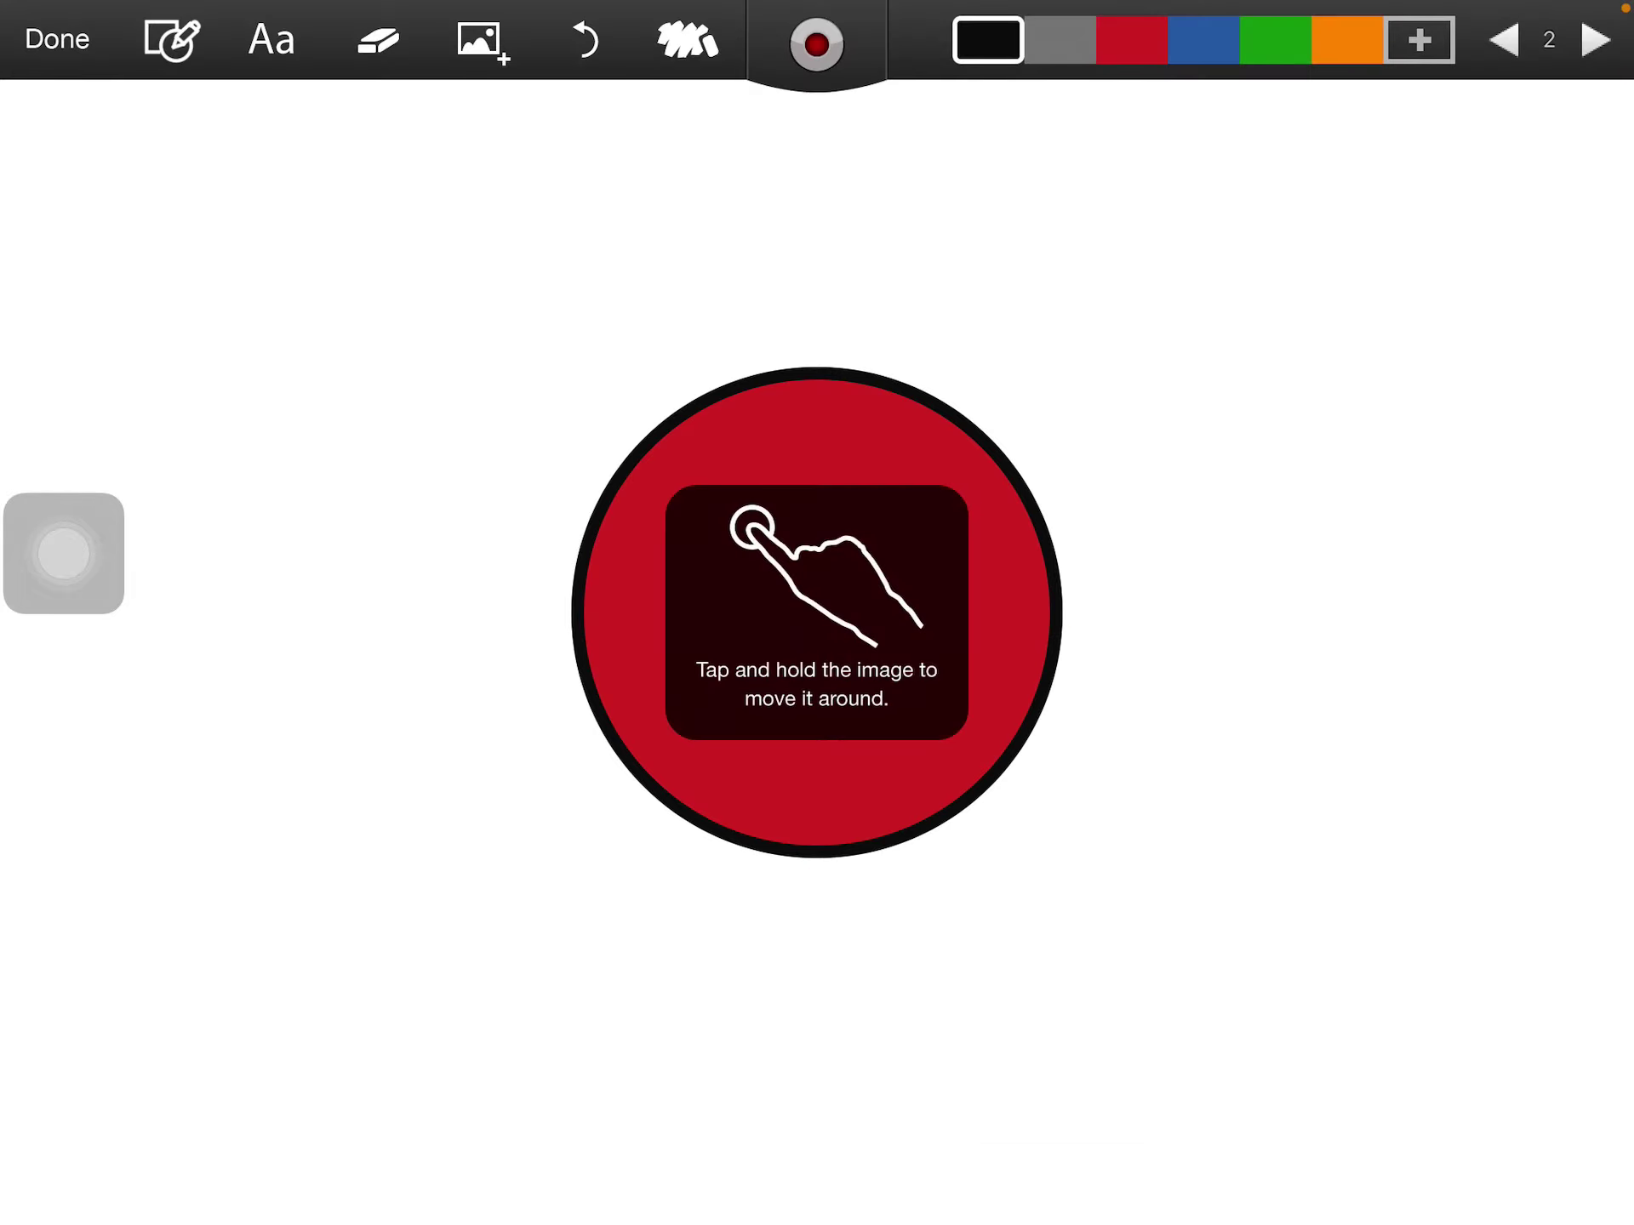
{"action": "mouse_move", "coordinate": [834, 606]}
{"action": "left_mouse_down"}
{"action": "mouse_move", "coordinate": [1025, 513]}
{"action": "mouse_move", "coordinate": [843, 728]}
{"action": "mouse_move", "coordinate": [817, 585]}
{"action": "mouse_move", "coordinate": [836, 609]}
{"action": "left_mouse_up"}
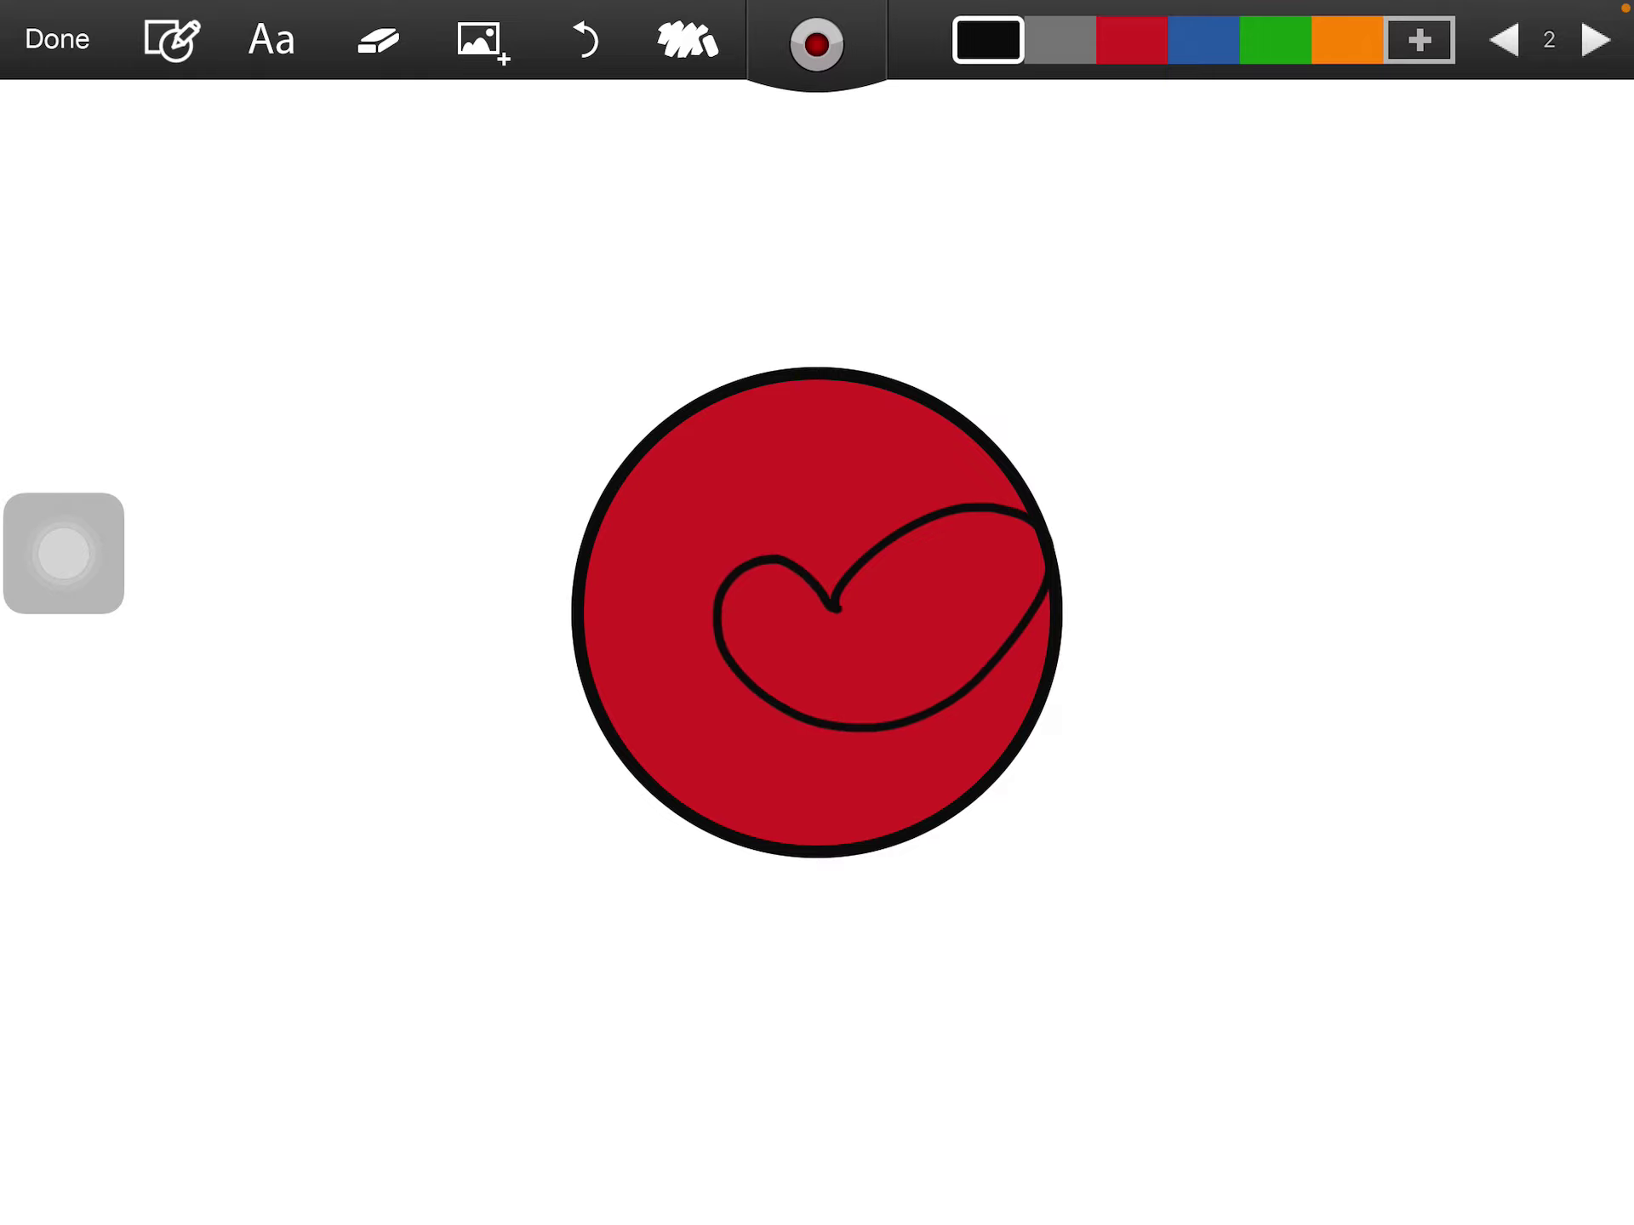